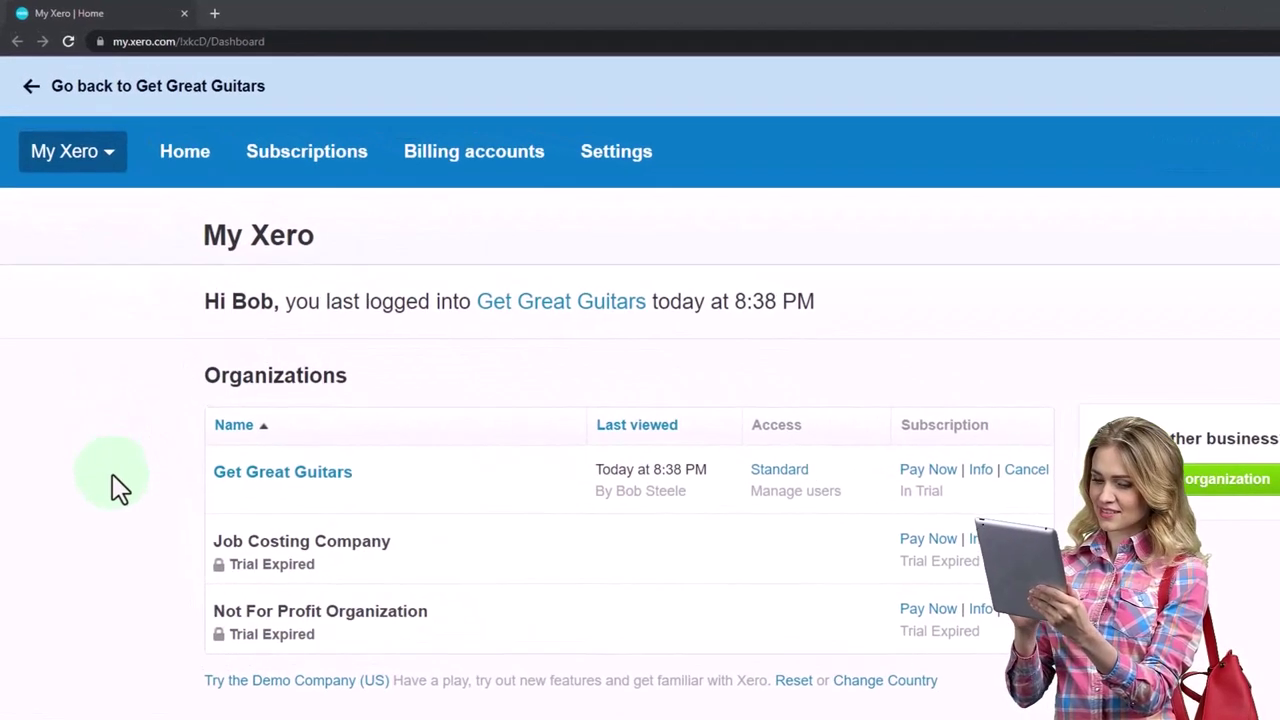
# Open the Get Great Guitars organization.
pyautogui.click(298, 492)
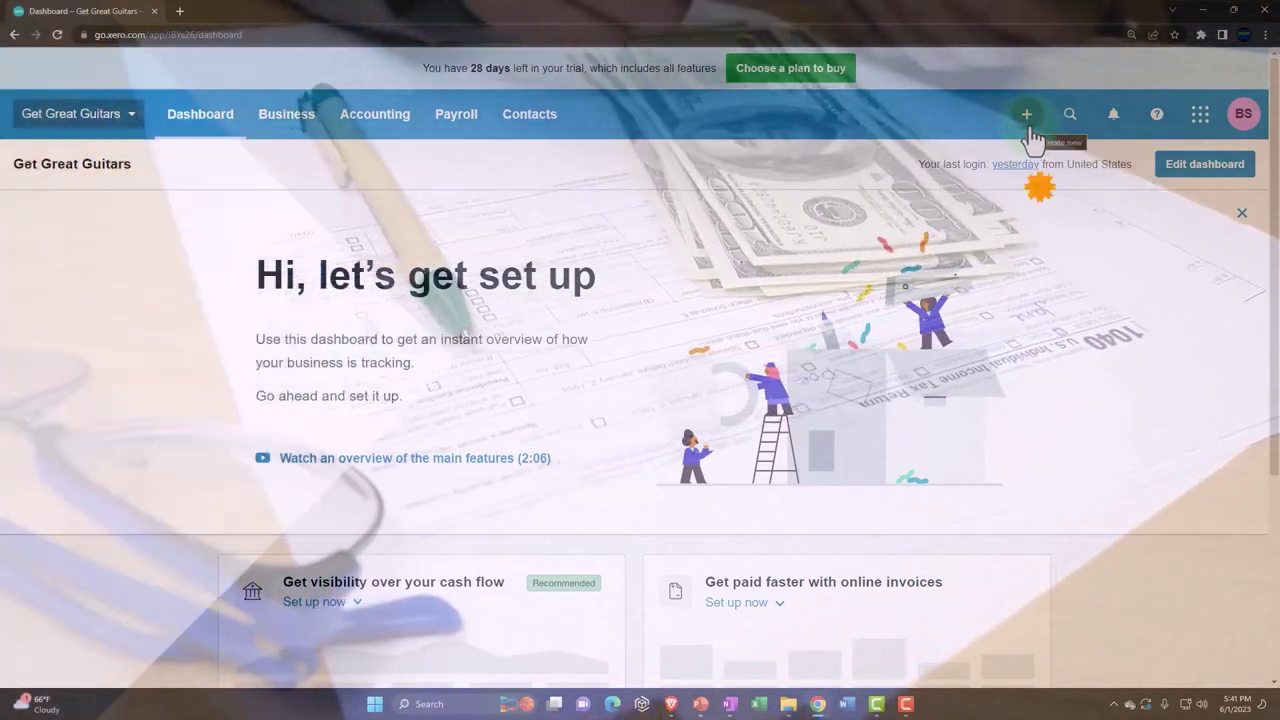
# Start a new invoice with the item ELP: Epiphone Les Paul on its first line, and cancel it.
pyautogui.click(1027, 115)
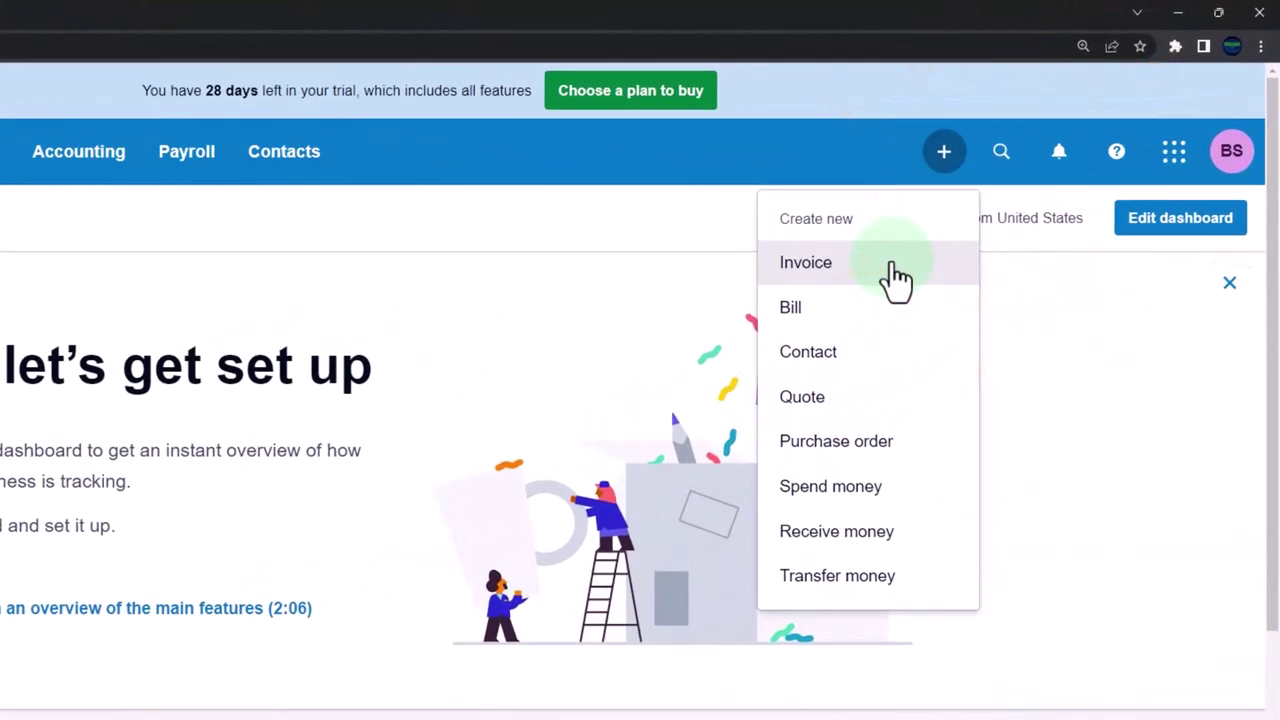
pyautogui.click(896, 278)
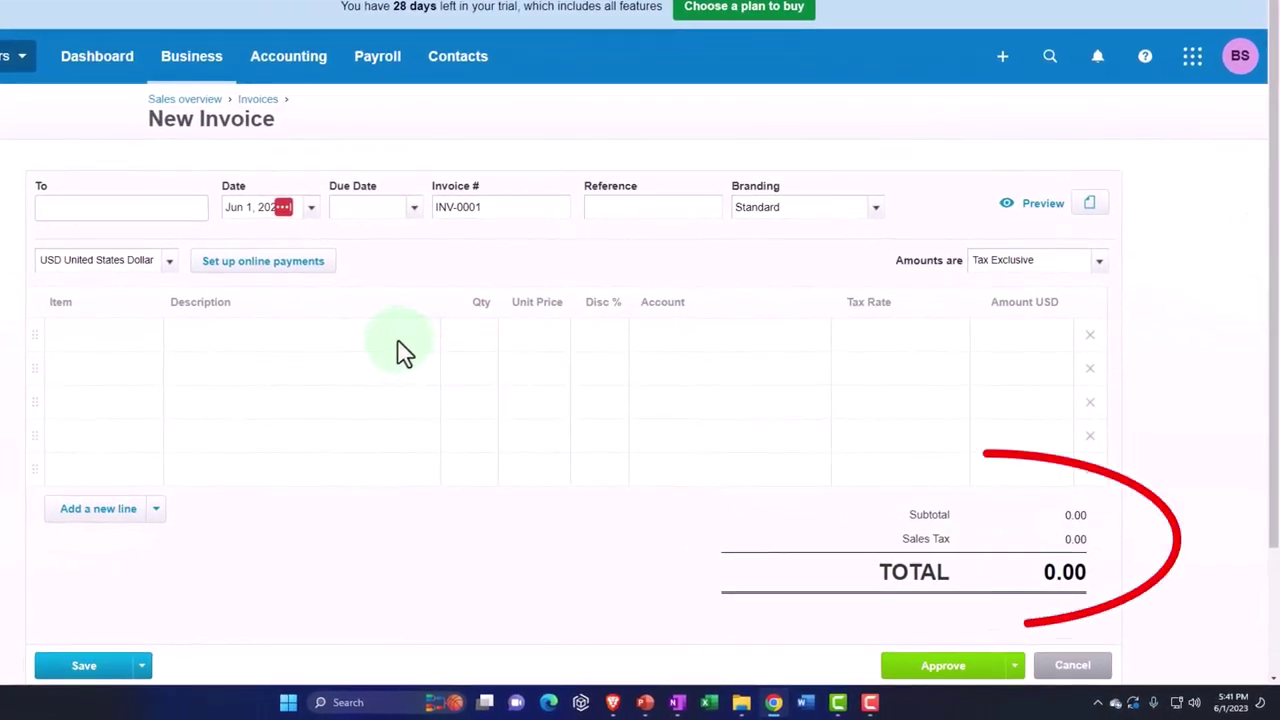
pyautogui.click(145, 348)
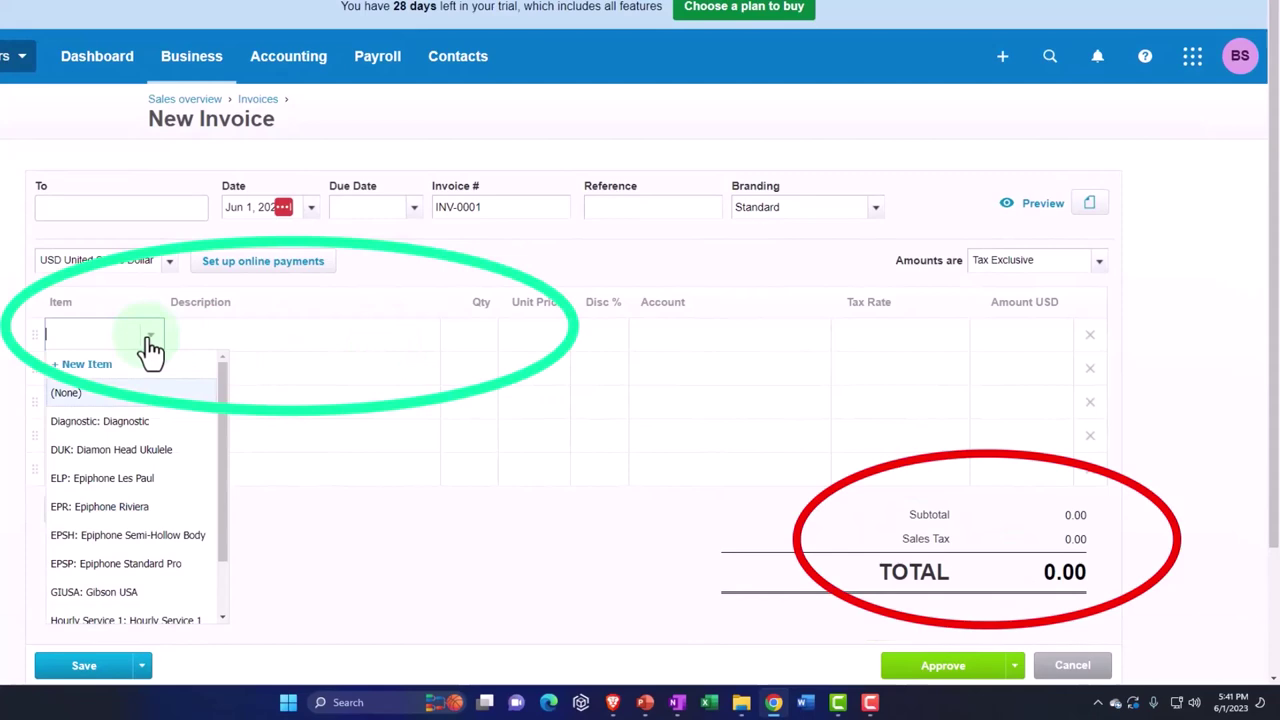
pyautogui.click(133, 480)
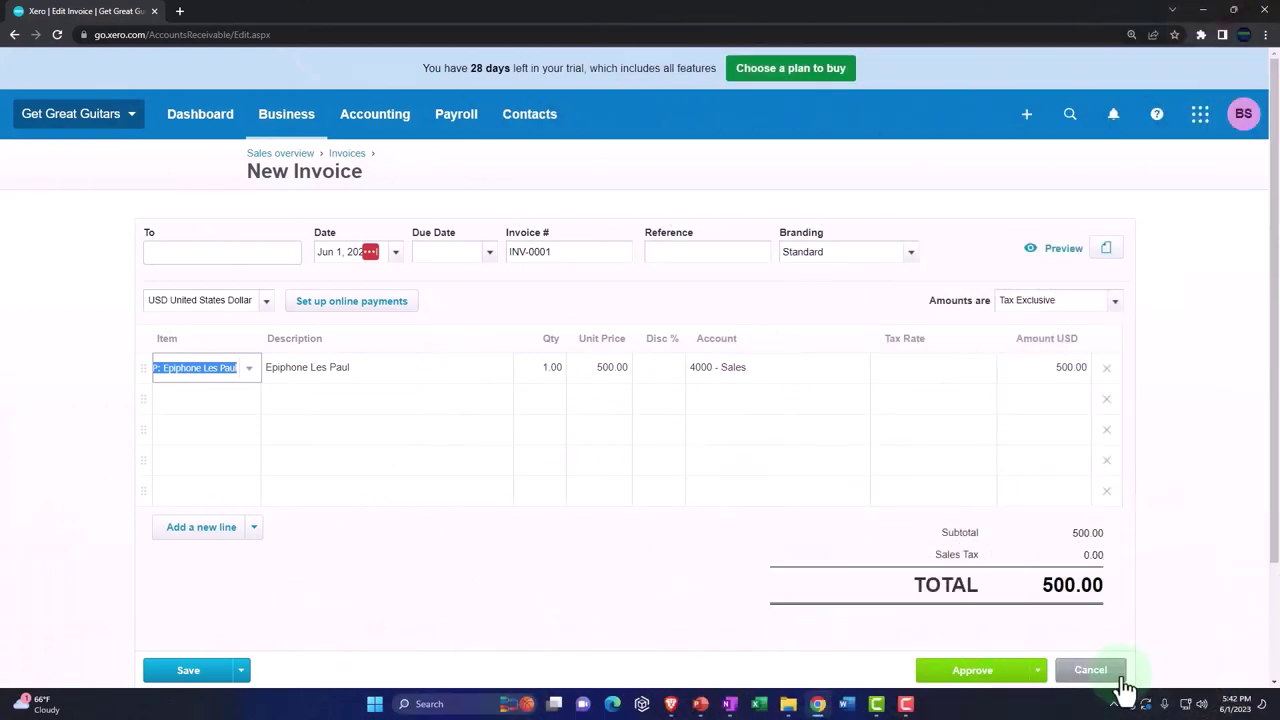
pyautogui.click(1092, 670)
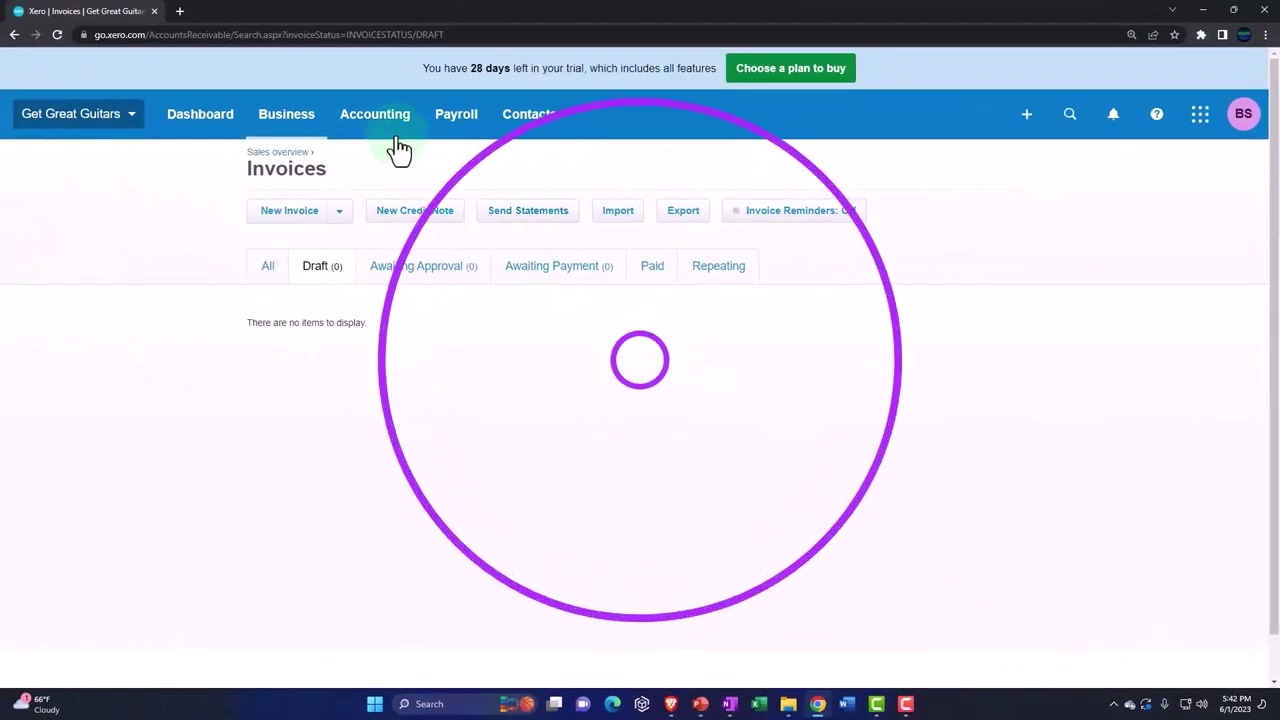
# Open the Tax rates page from the advanced accounting settings.
pyautogui.click(385, 128)
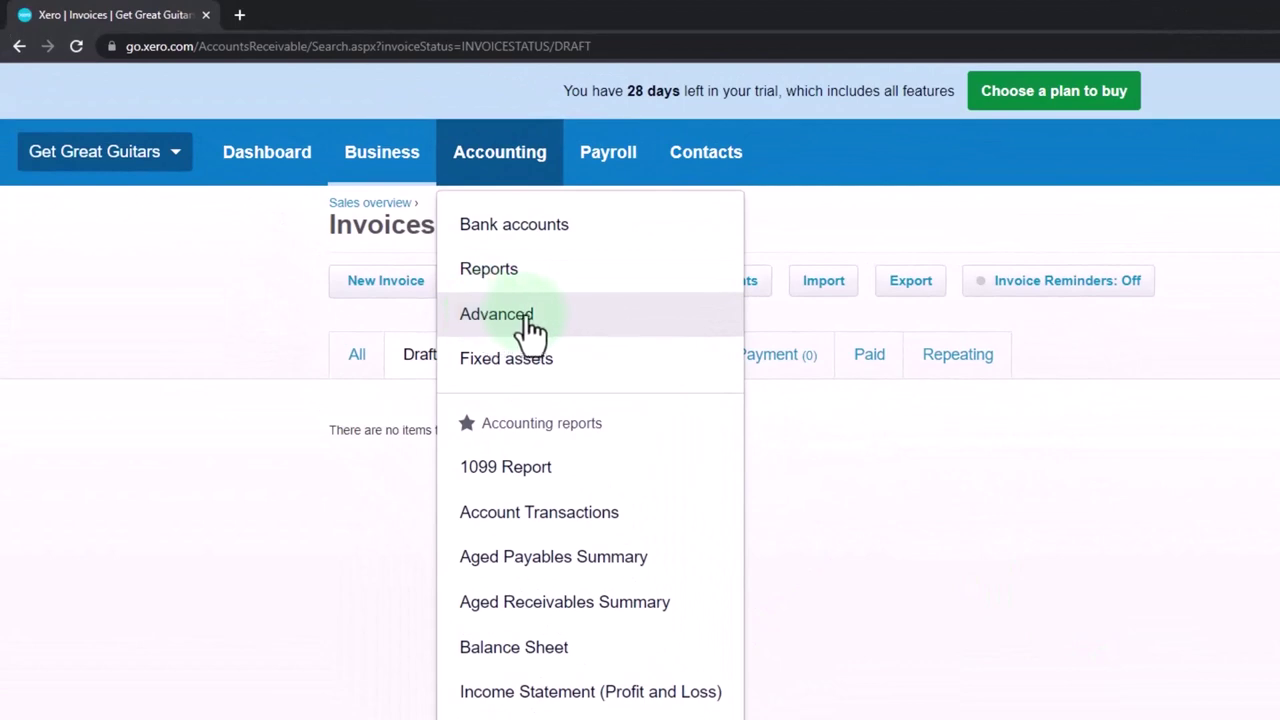
pyautogui.click(529, 318)
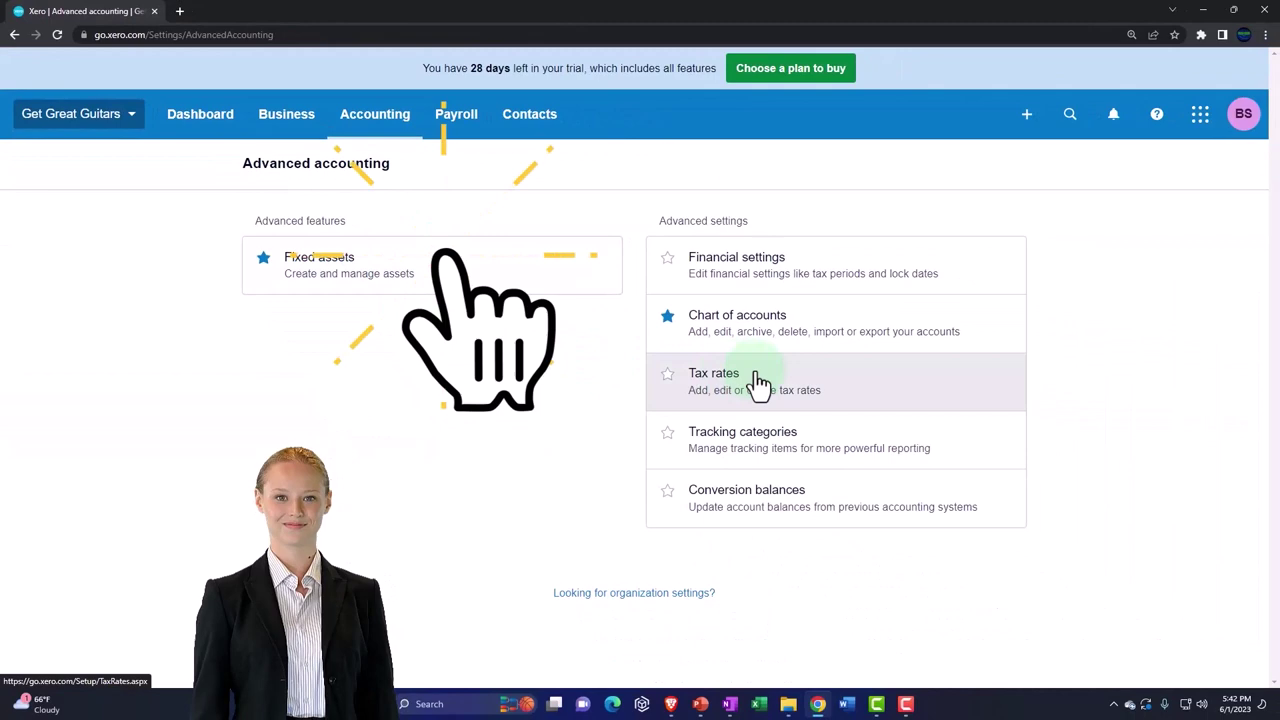
pyautogui.click(759, 383)
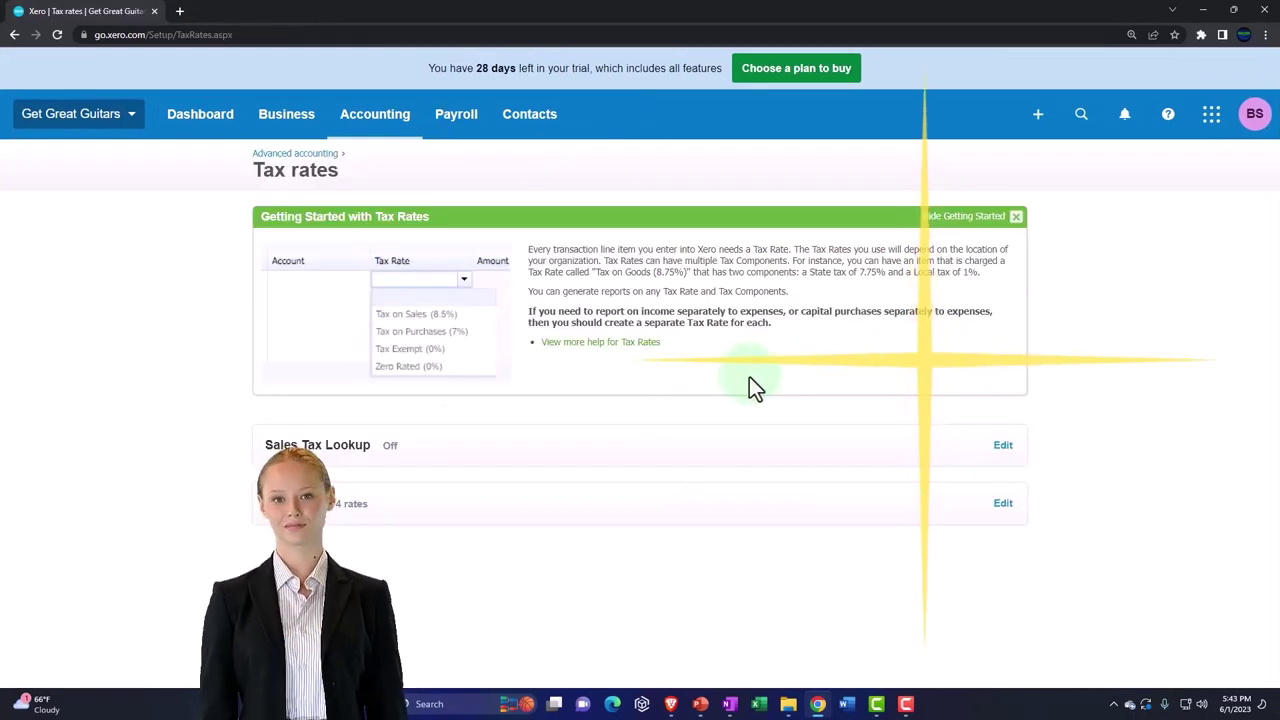
pyautogui.hotkey('ctrl', '+')
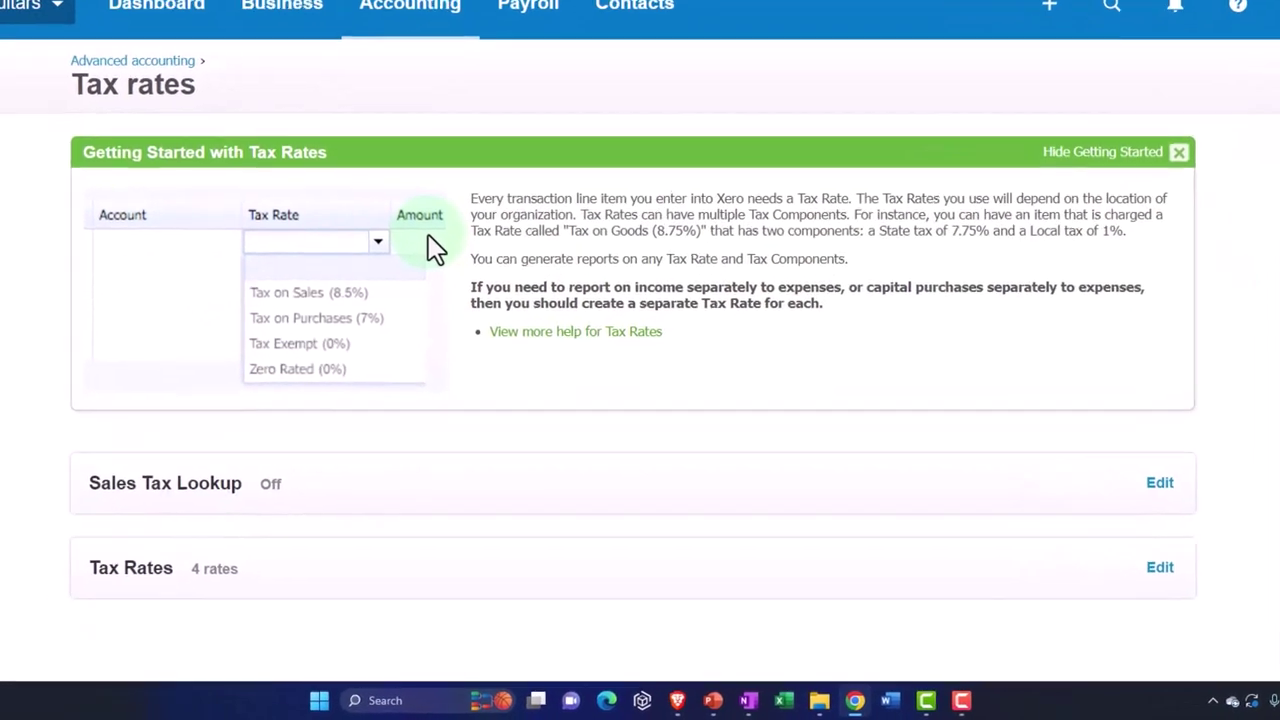
pyautogui.scroll(-1, 432, 237)
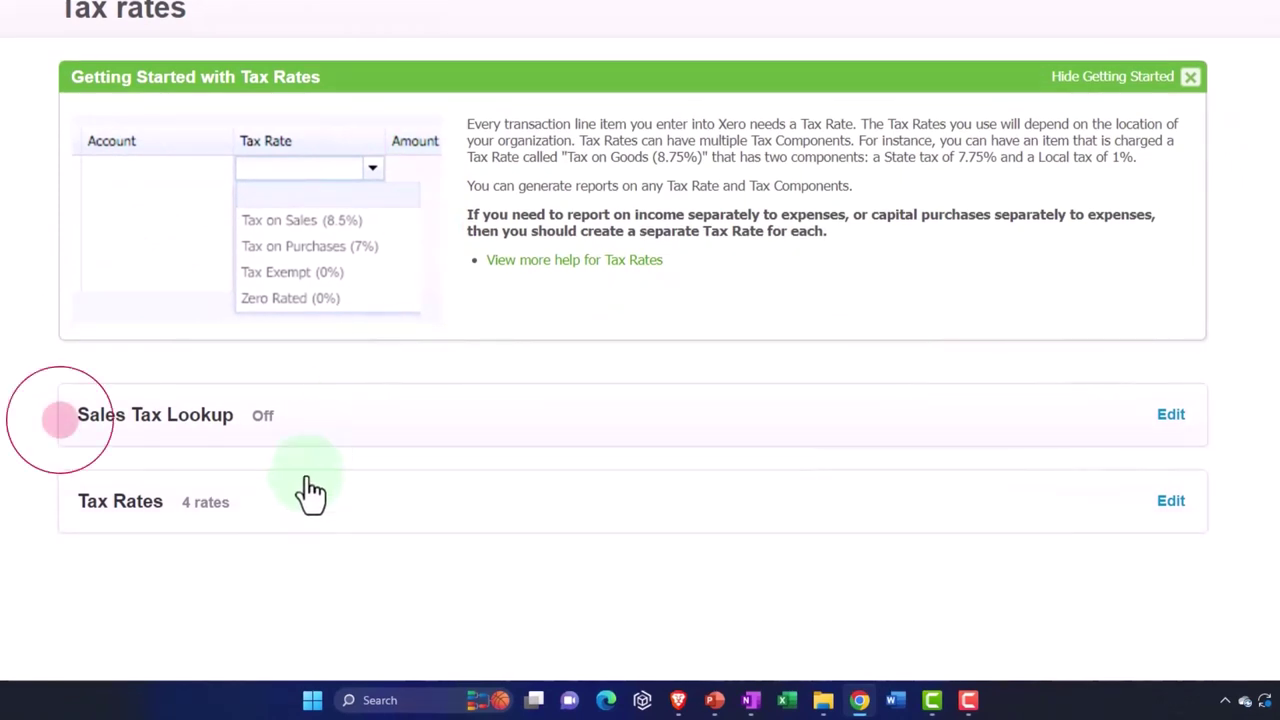
# Expand the Sales Tax Lookup settings and turn the use of sales tax lookup on and back off.
pyautogui.click(304, 438)
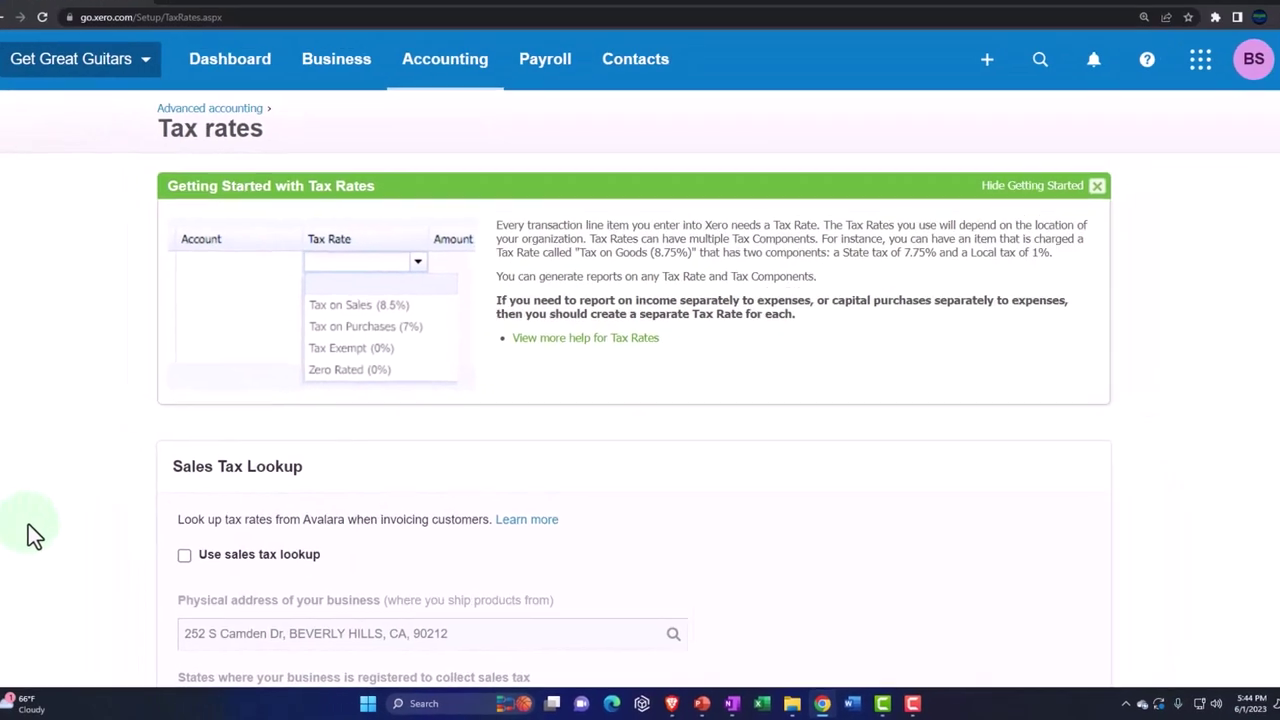
pyautogui.scroll(-2, 28, 524)
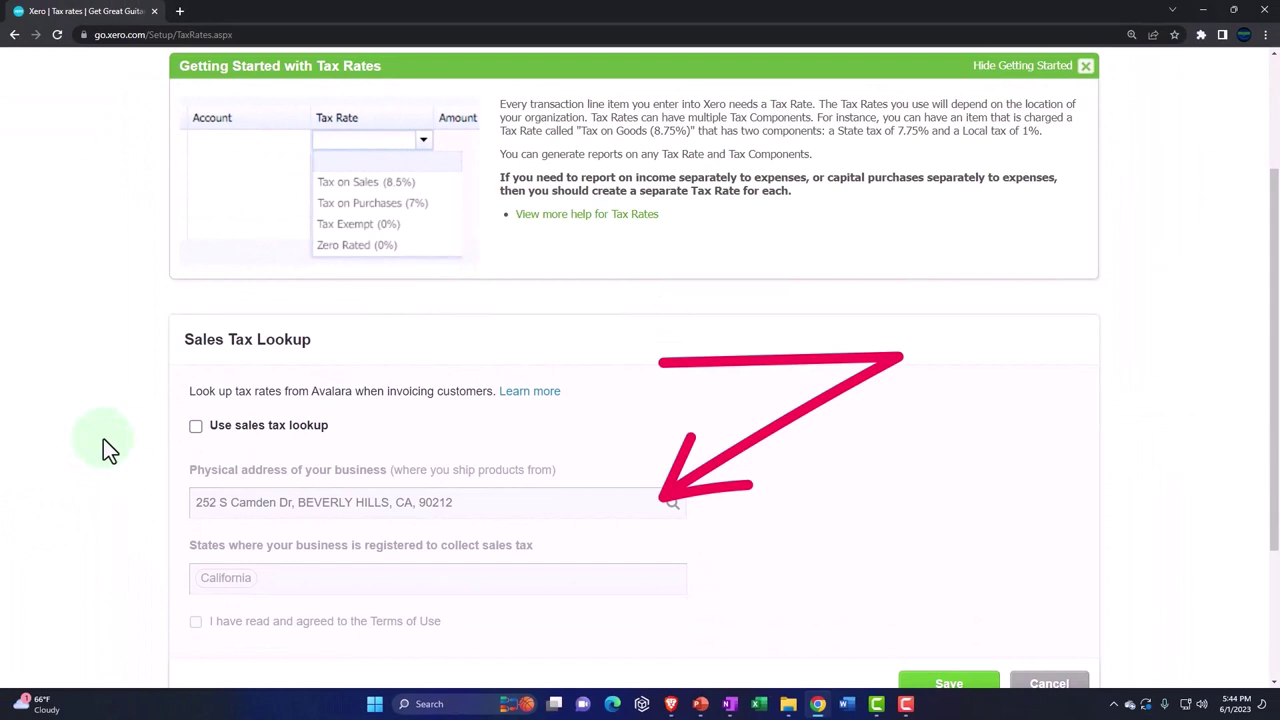
pyautogui.scroll(-1, 103, 438)
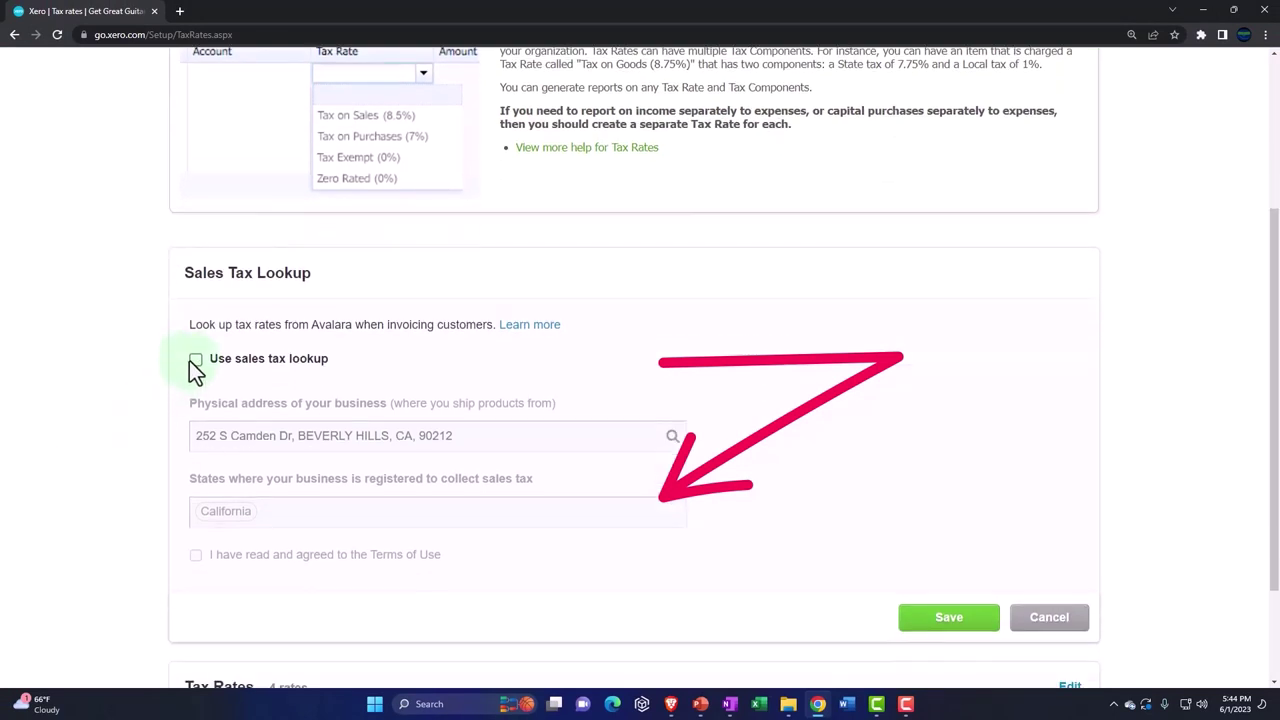
pyautogui.click(194, 361)
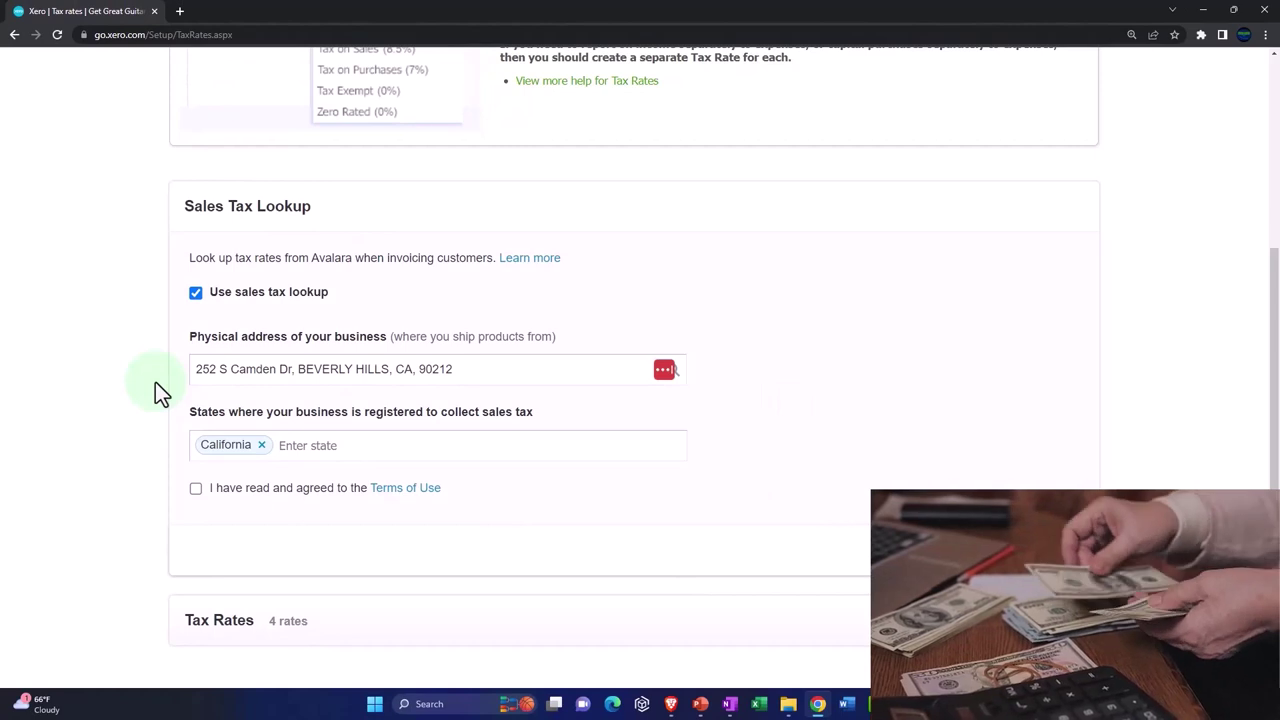
pyautogui.click(196, 294)
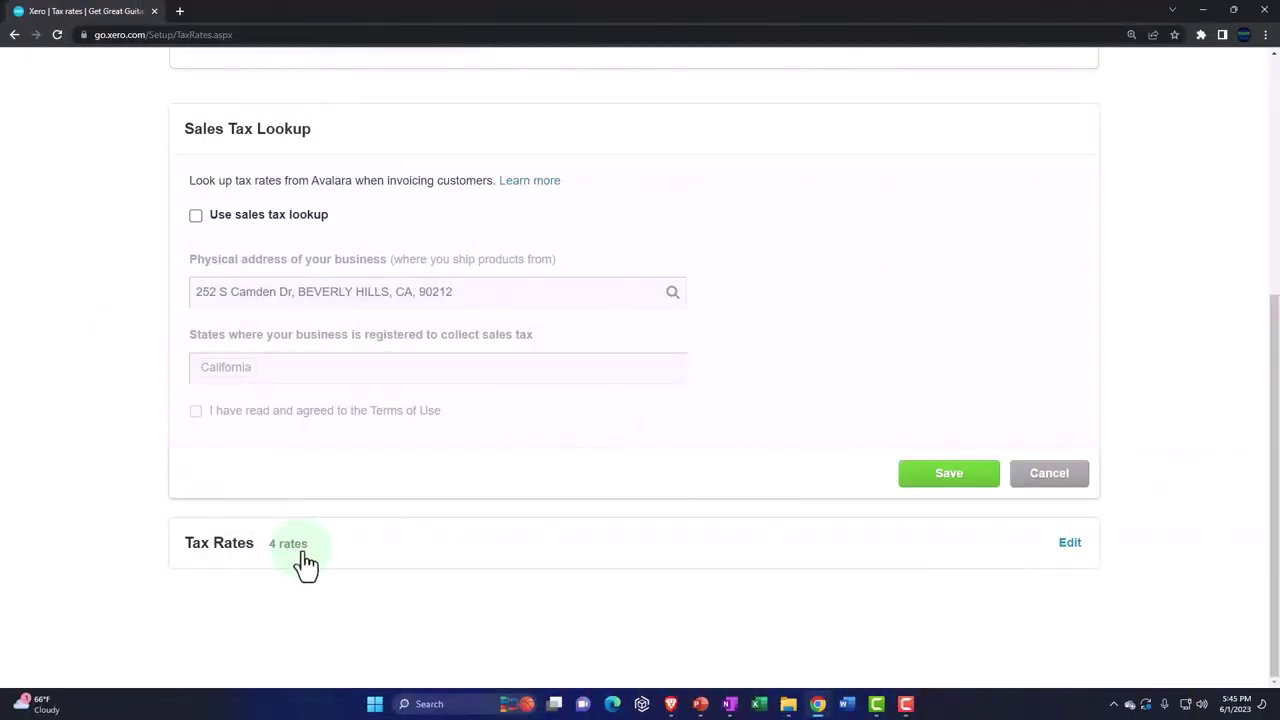
# Edit the Tax on Sales rate, setting its Sales Tax component to 5% and adding a second component.
pyautogui.scroll(-2, 117, 500)
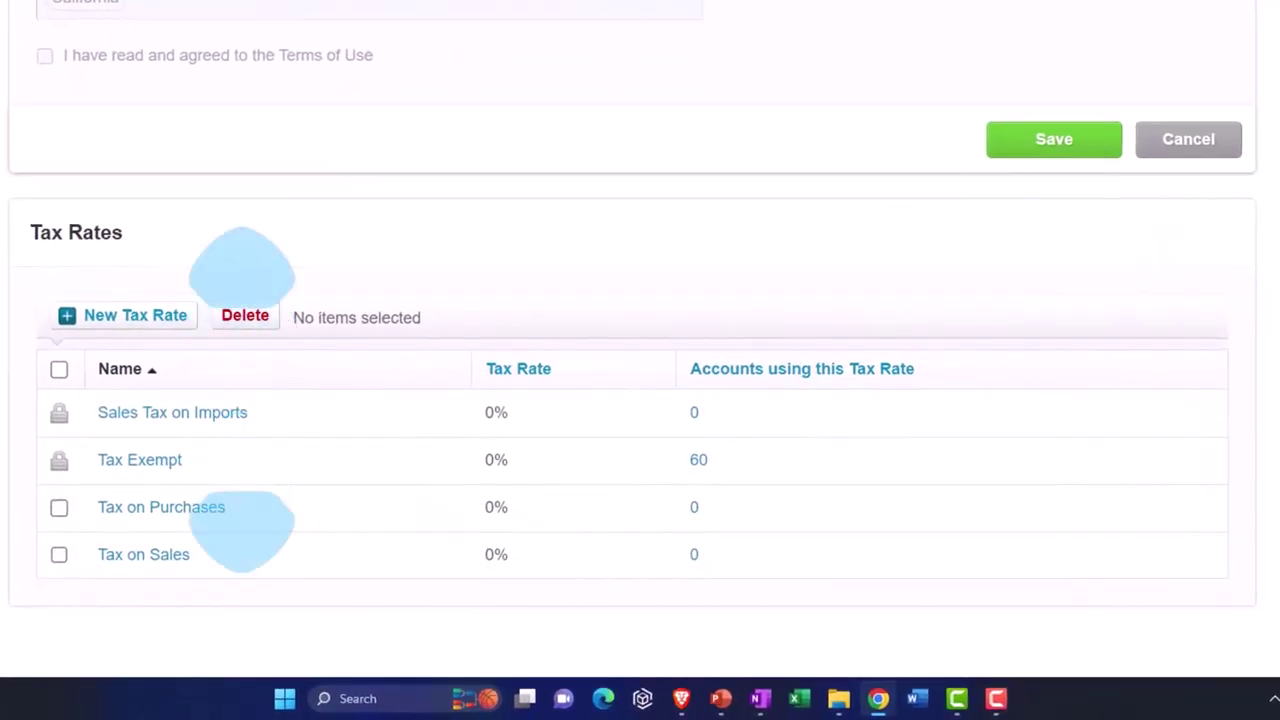
pyautogui.click(150, 563)
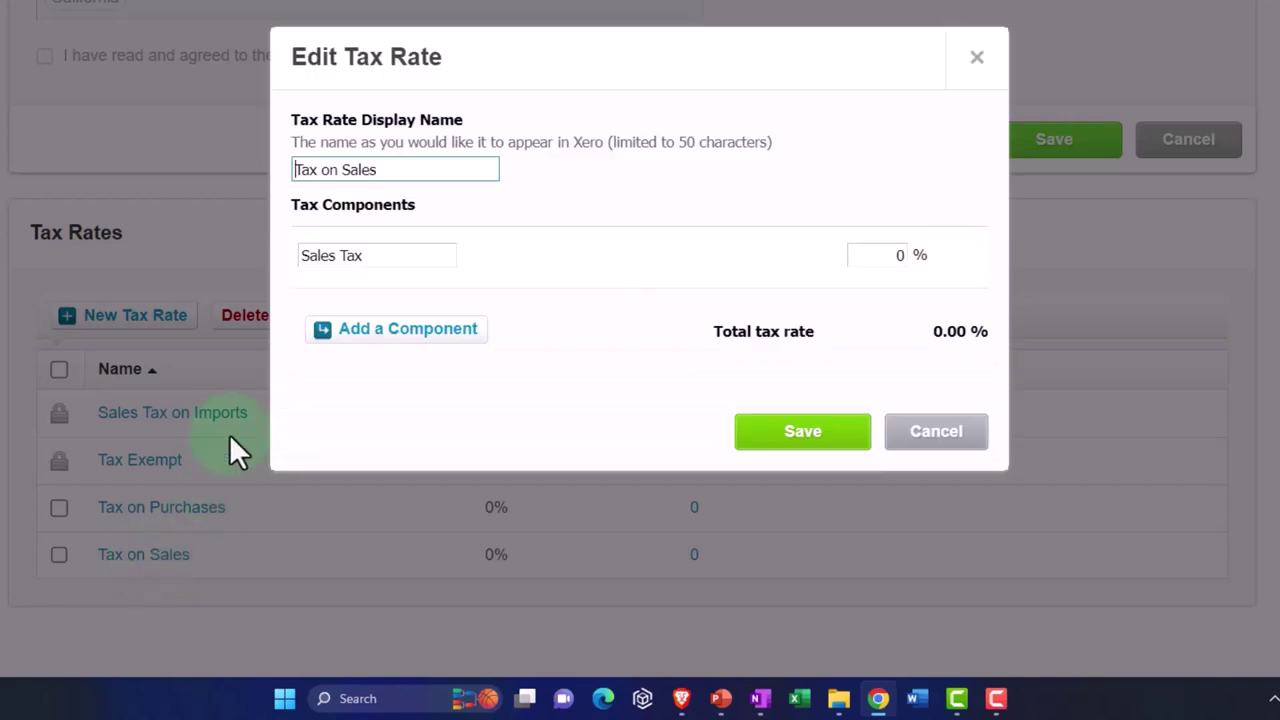
pyautogui.click(872, 255)
pyautogui.write('5')
pyautogui.click(996, 248)
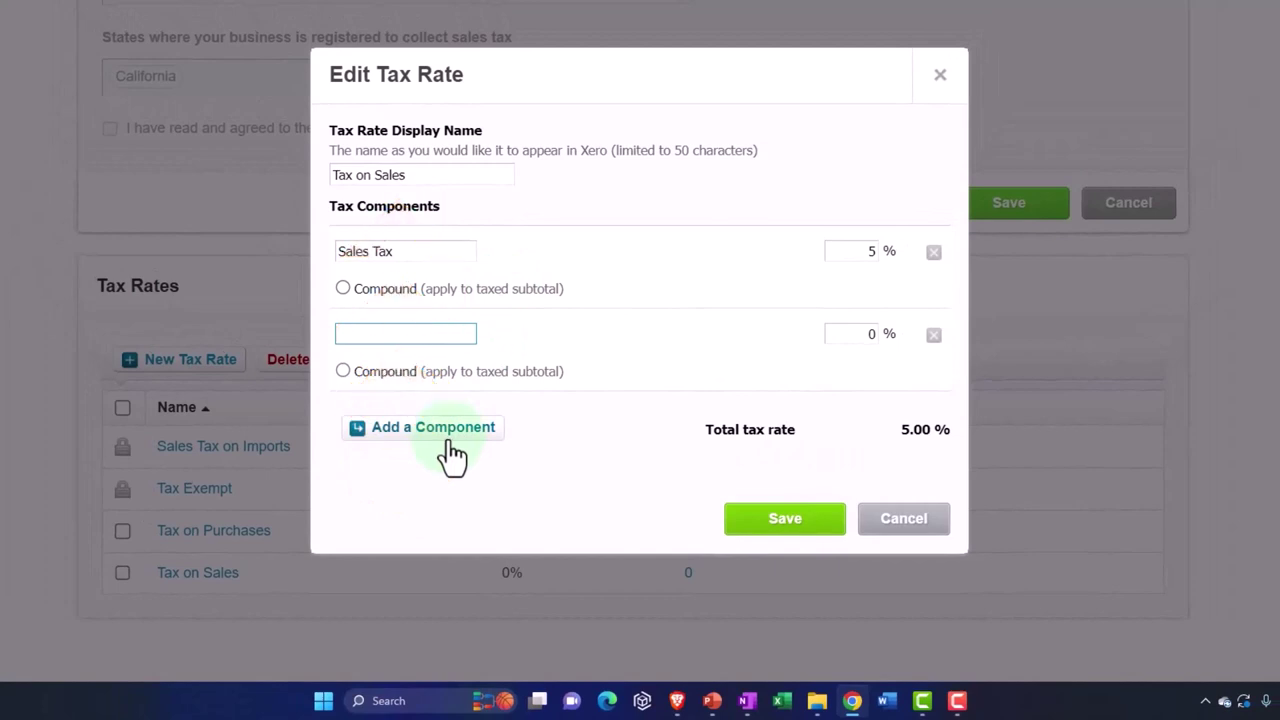
# Rename the first tax component Sales Tax CA and name the second one Sales Tax Local.
pyautogui.click(422, 251)
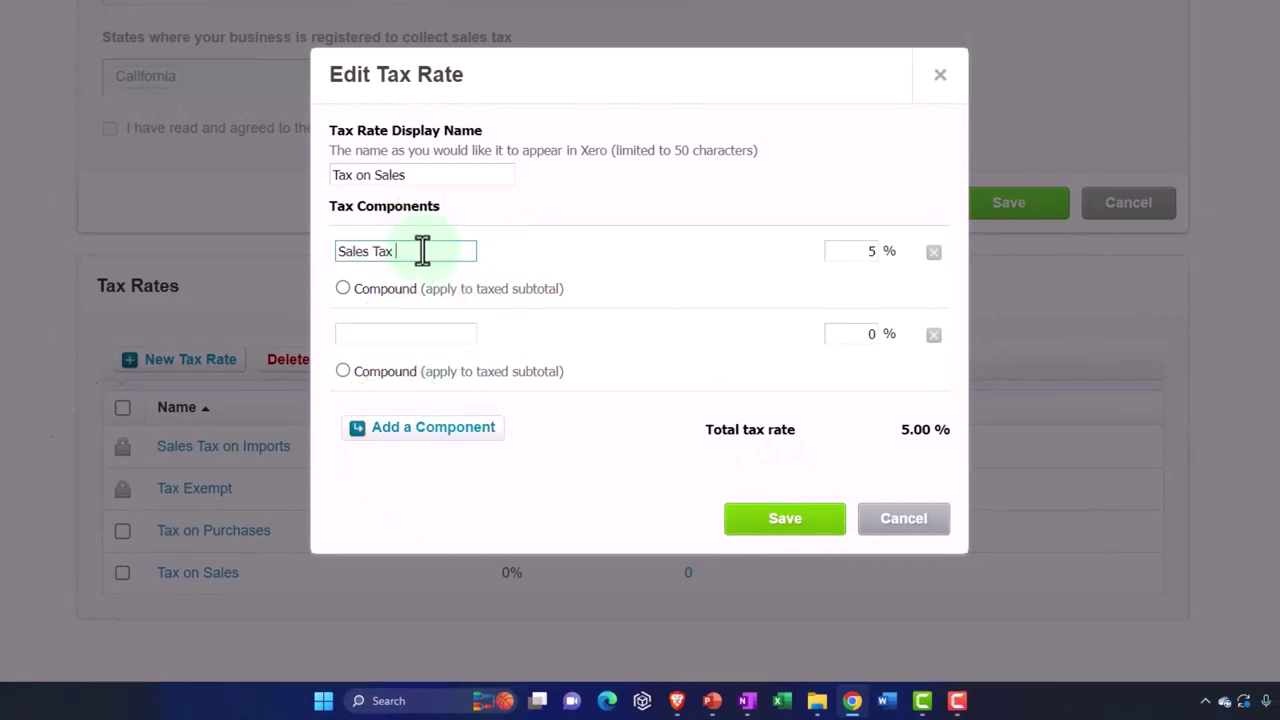
pyautogui.write('CA')
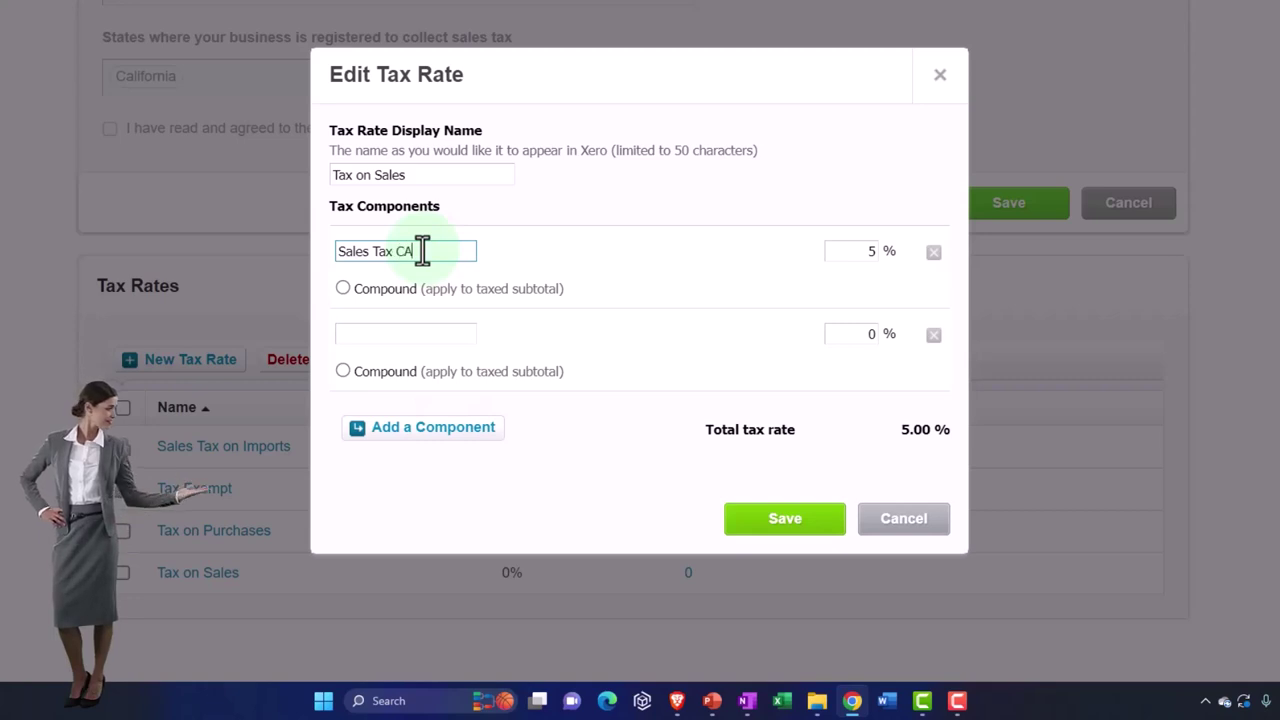
pyautogui.click(406, 330)
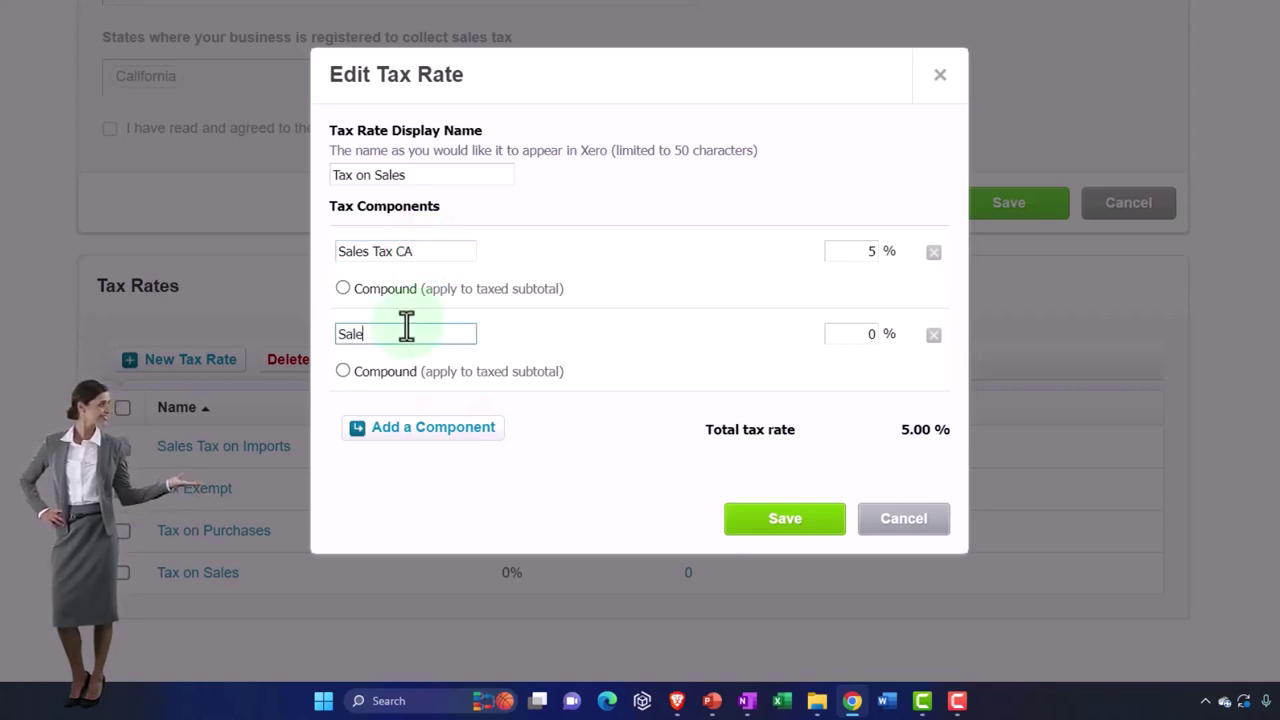
pyautogui.write('Sales Tax ')
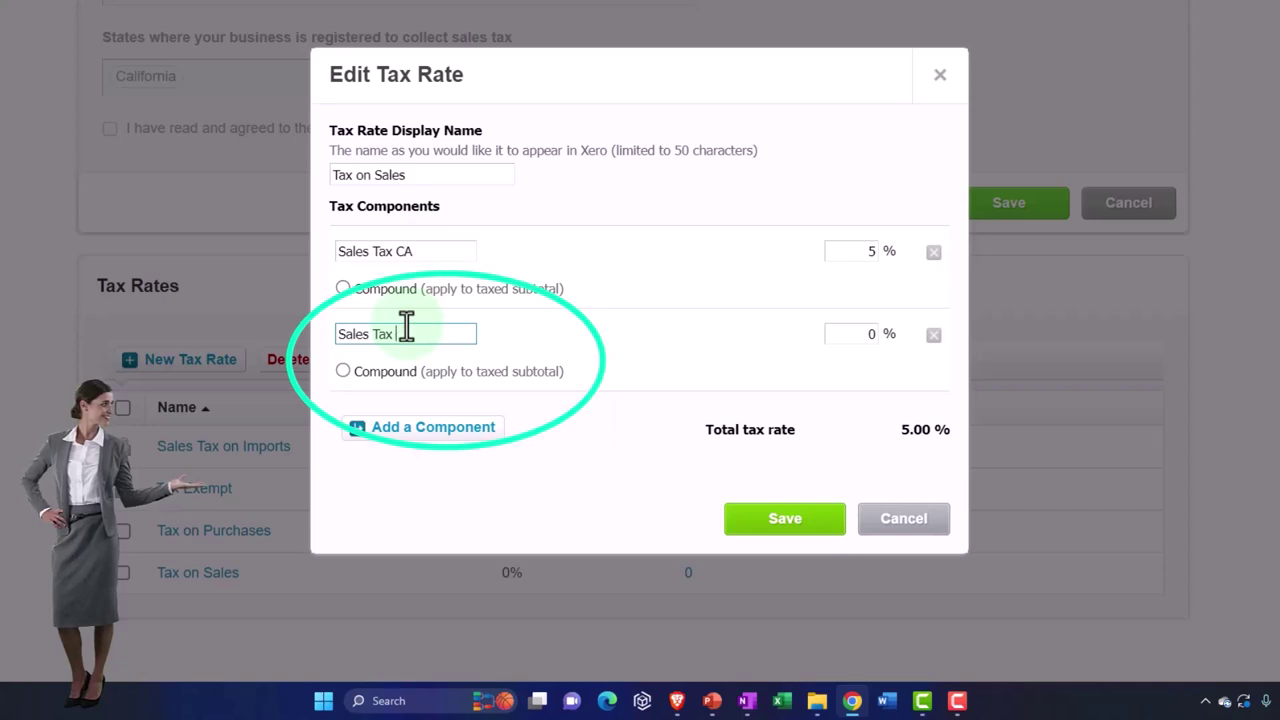
pyautogui.write('Local')
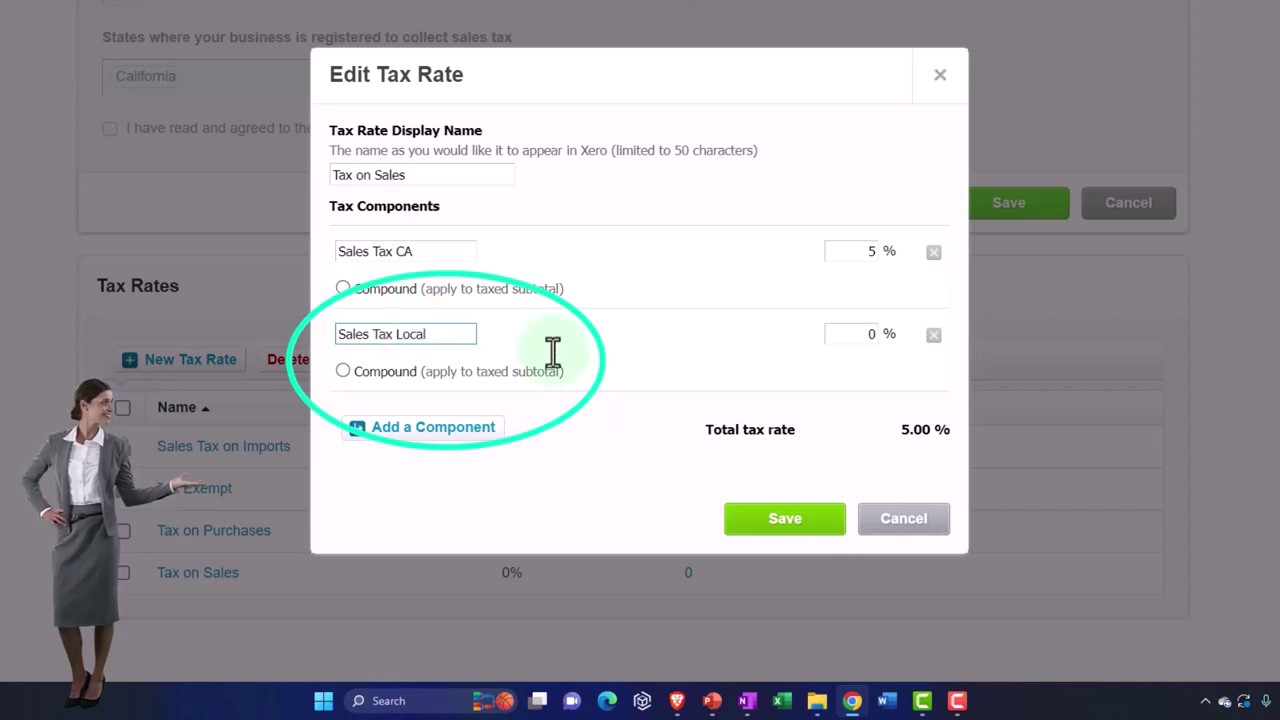
# Set the Sales Tax CA component to 4% and Sales Tax Local to 1%, and save the tax rate.
pyautogui.doubleClick(868, 251)
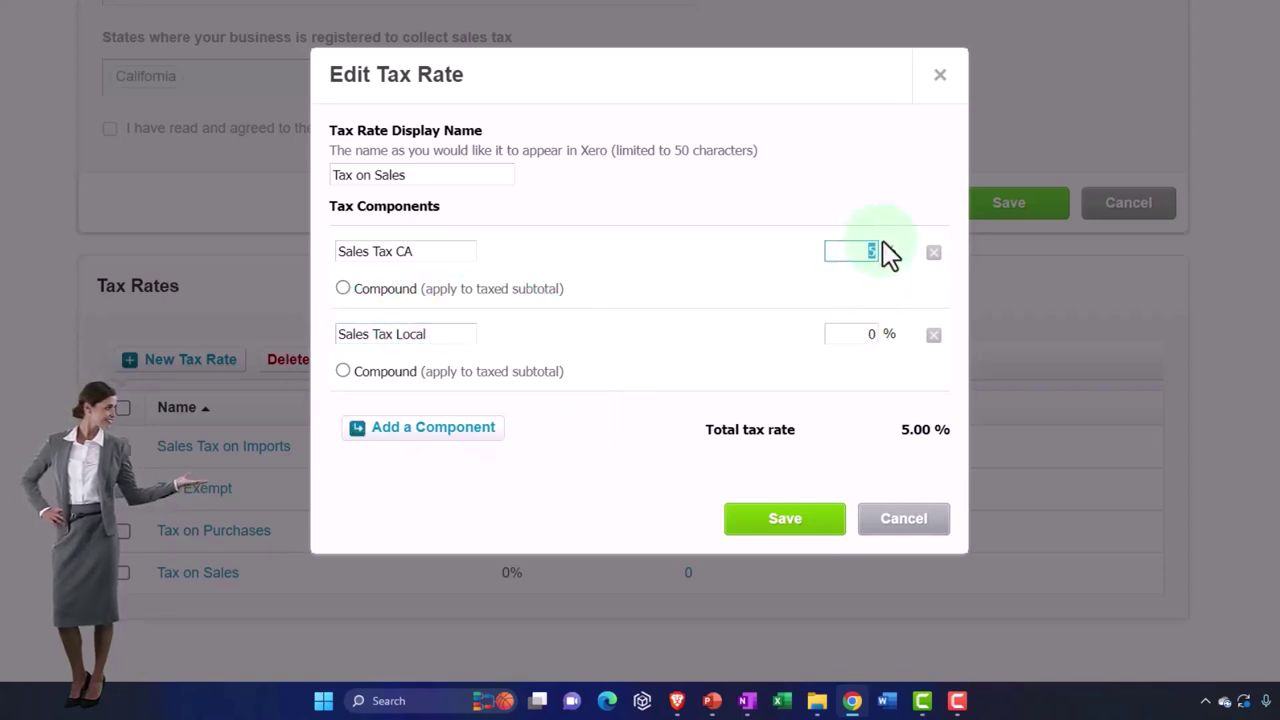
pyautogui.doubleClick(849, 334)
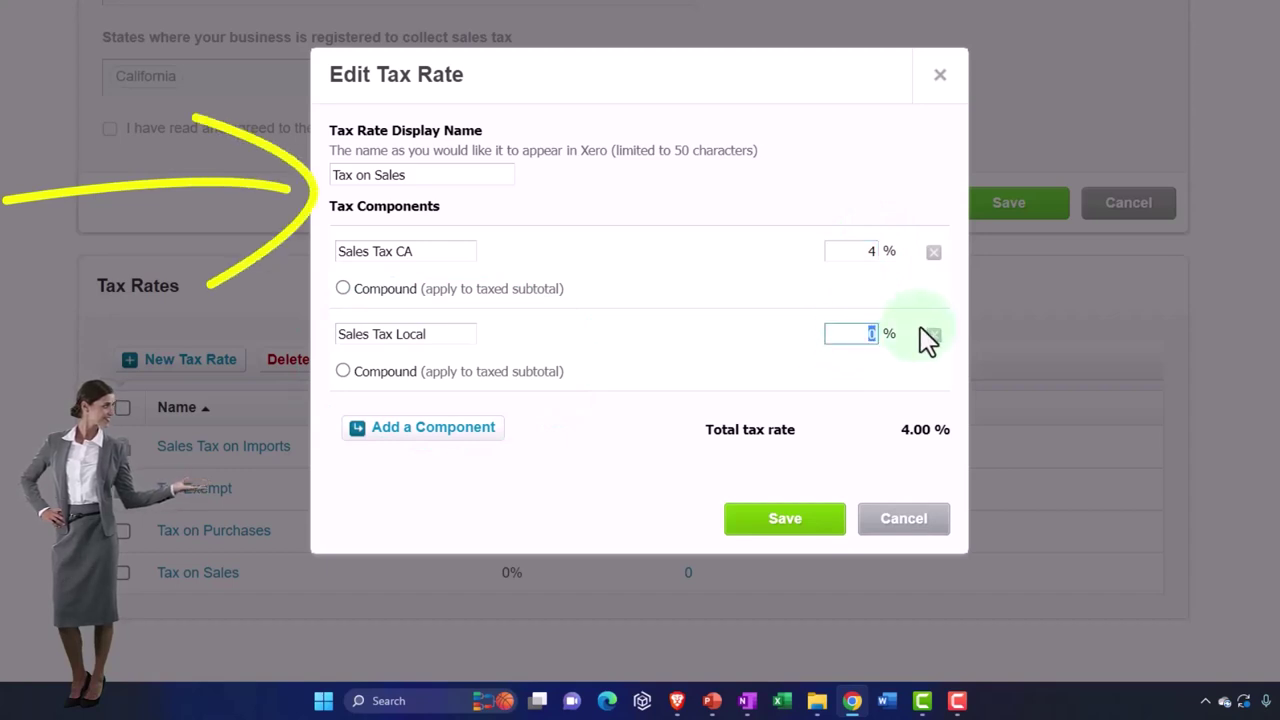
pyautogui.write('1')
pyautogui.click(920, 326)
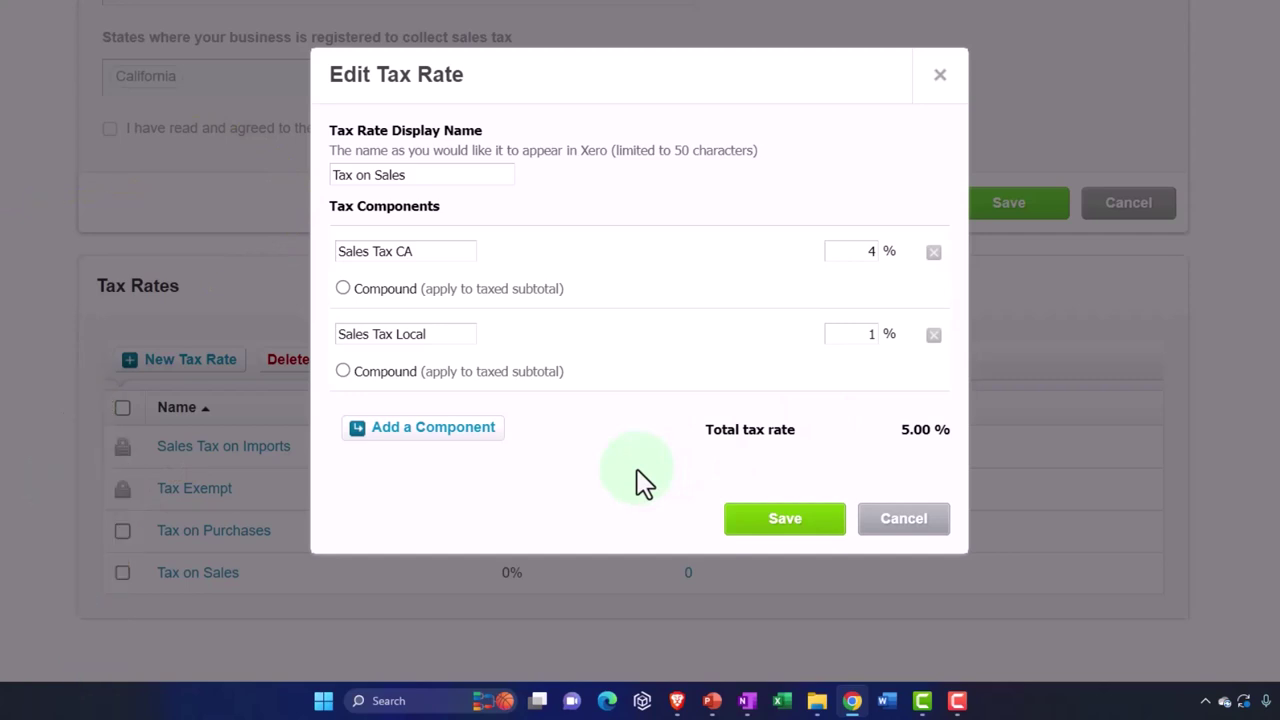
pyautogui.click(771, 525)
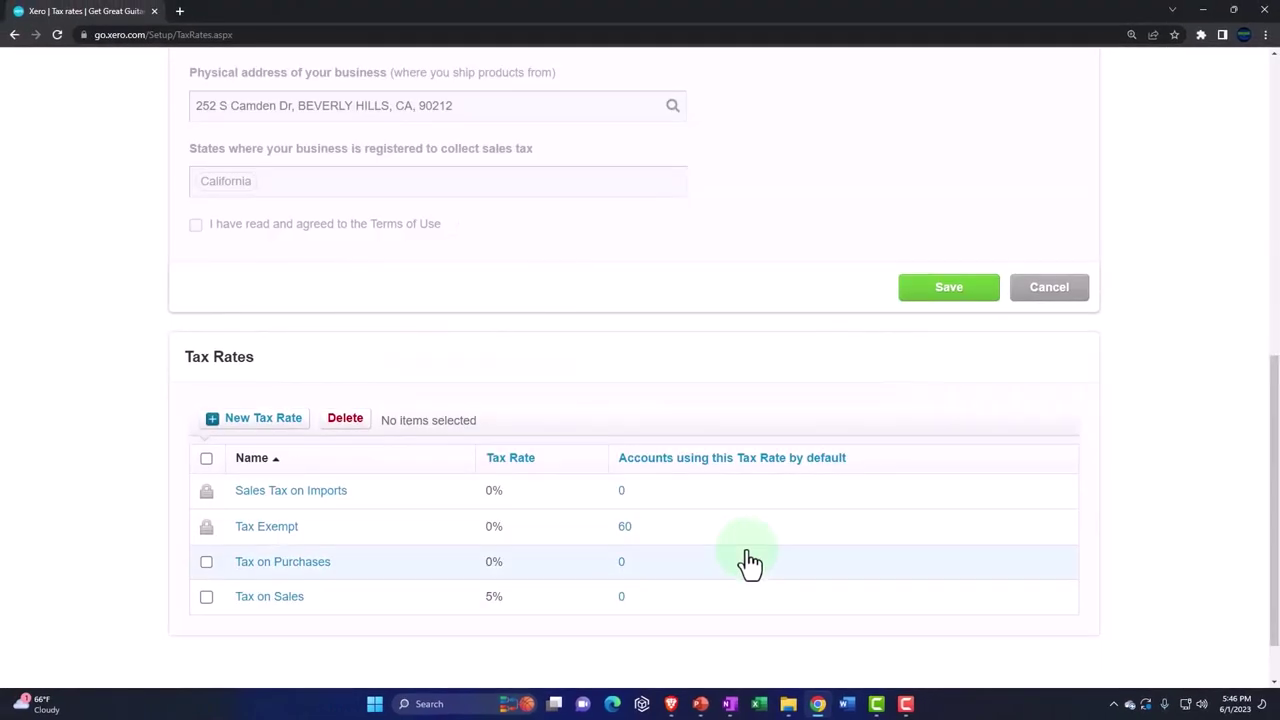
# Select the Tax on Sales rate in the list and save the Sales Tax Lookup settings with lookup off.
pyautogui.click(206, 597)
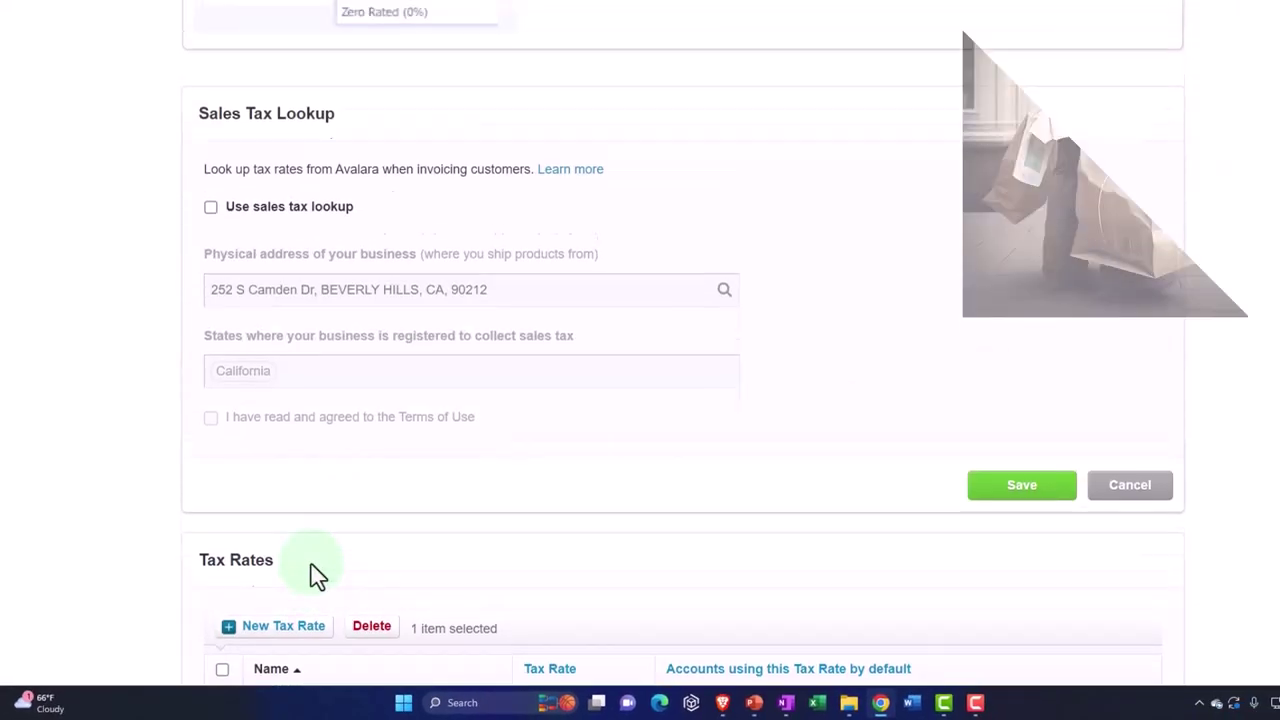
pyautogui.scroll(1, 315, 575)
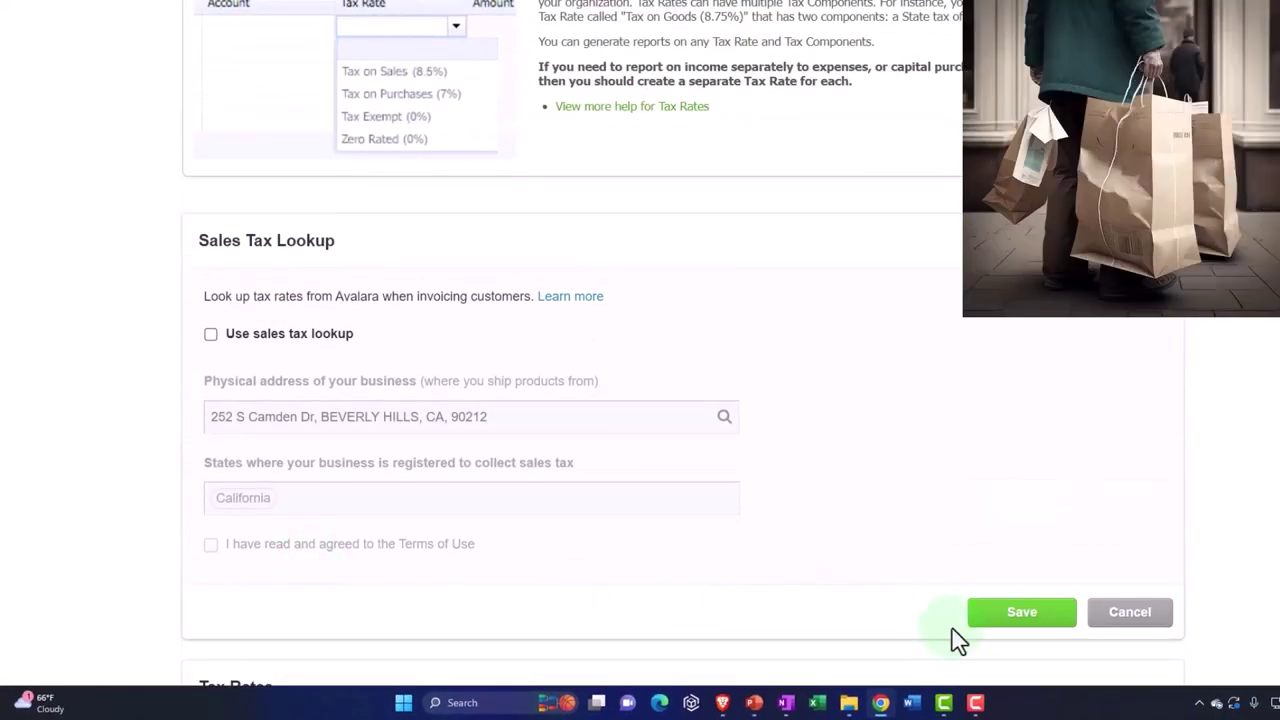
pyautogui.click(1002, 615)
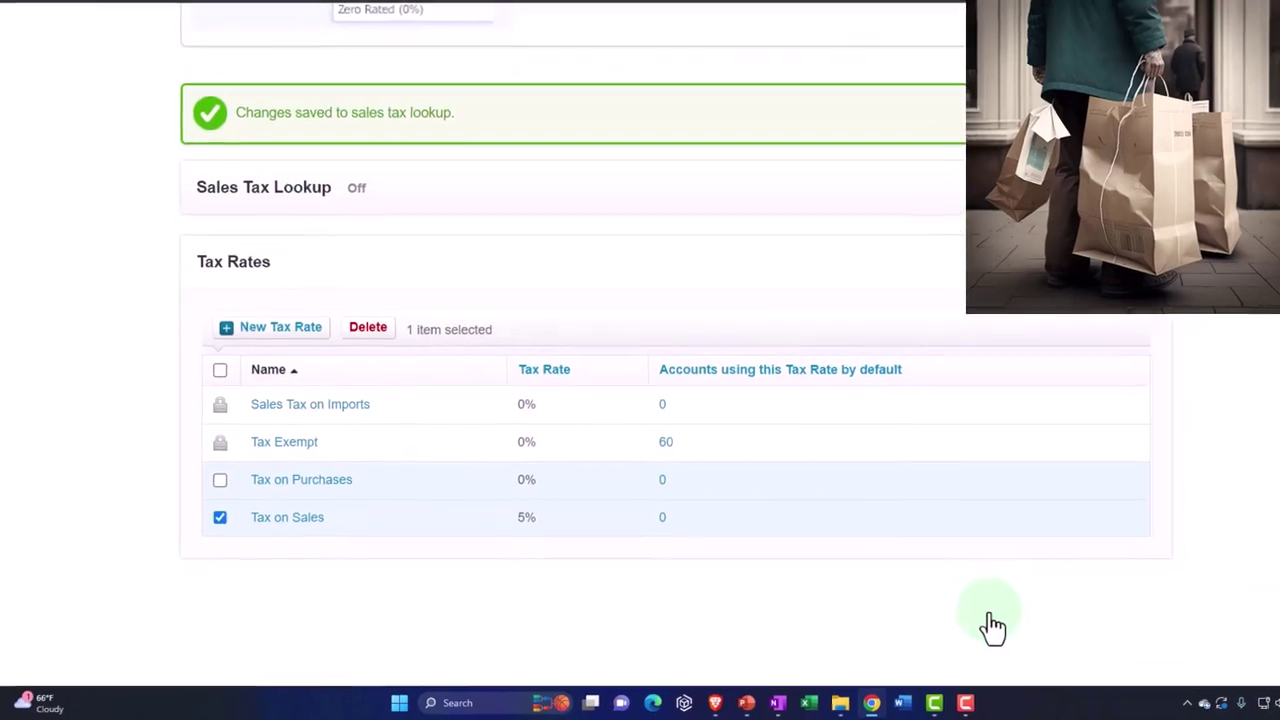
# Open the Products and services list of the business.
pyautogui.scroll(2, 935, 628)
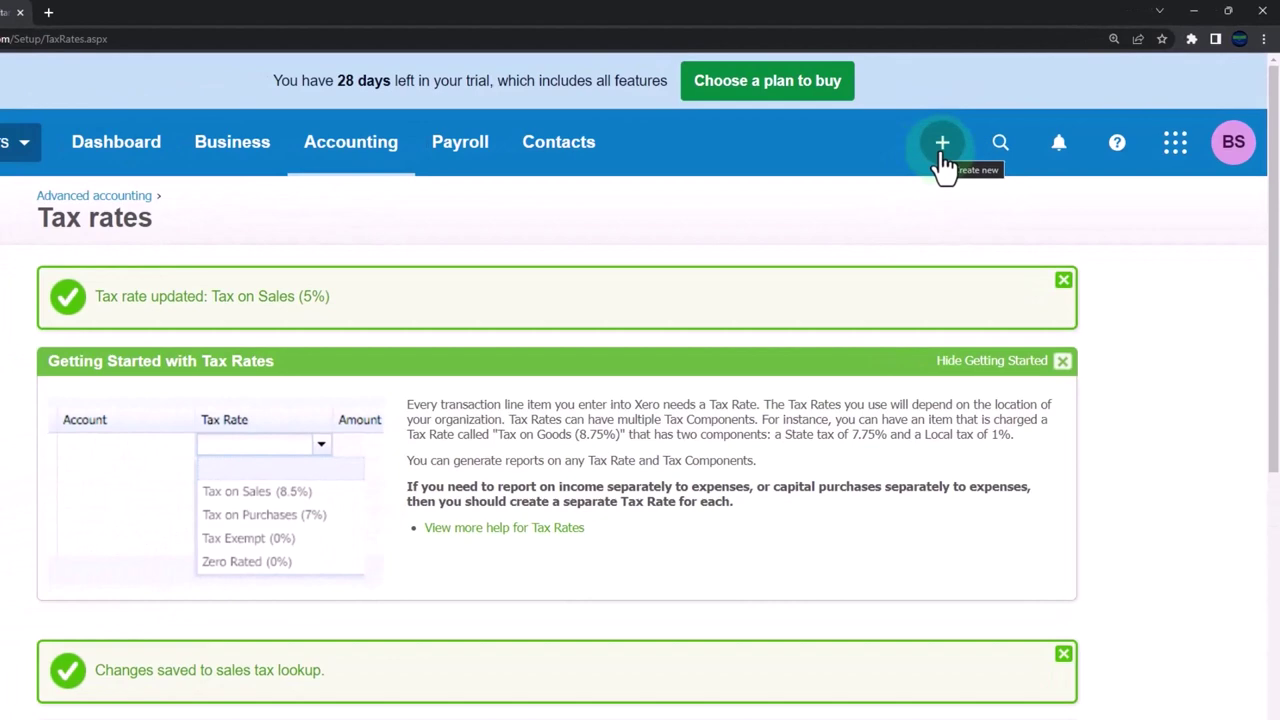
pyautogui.click(388, 160)
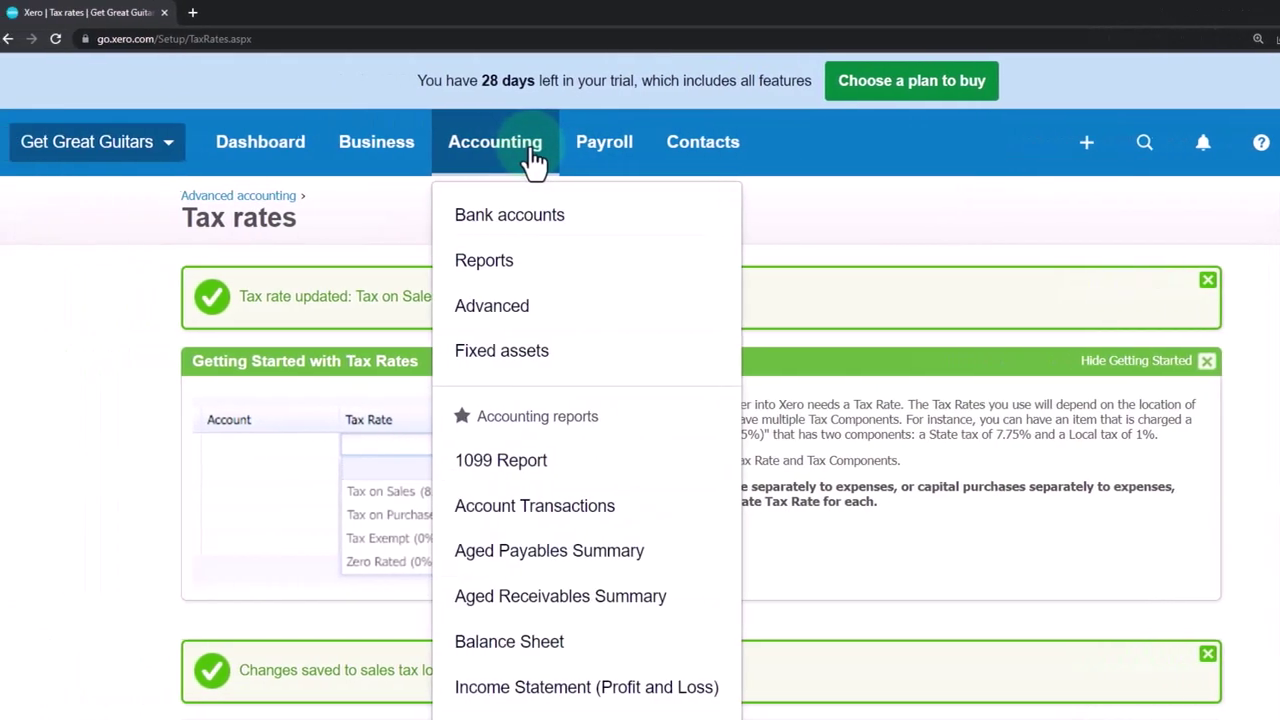
pyautogui.click(395, 155)
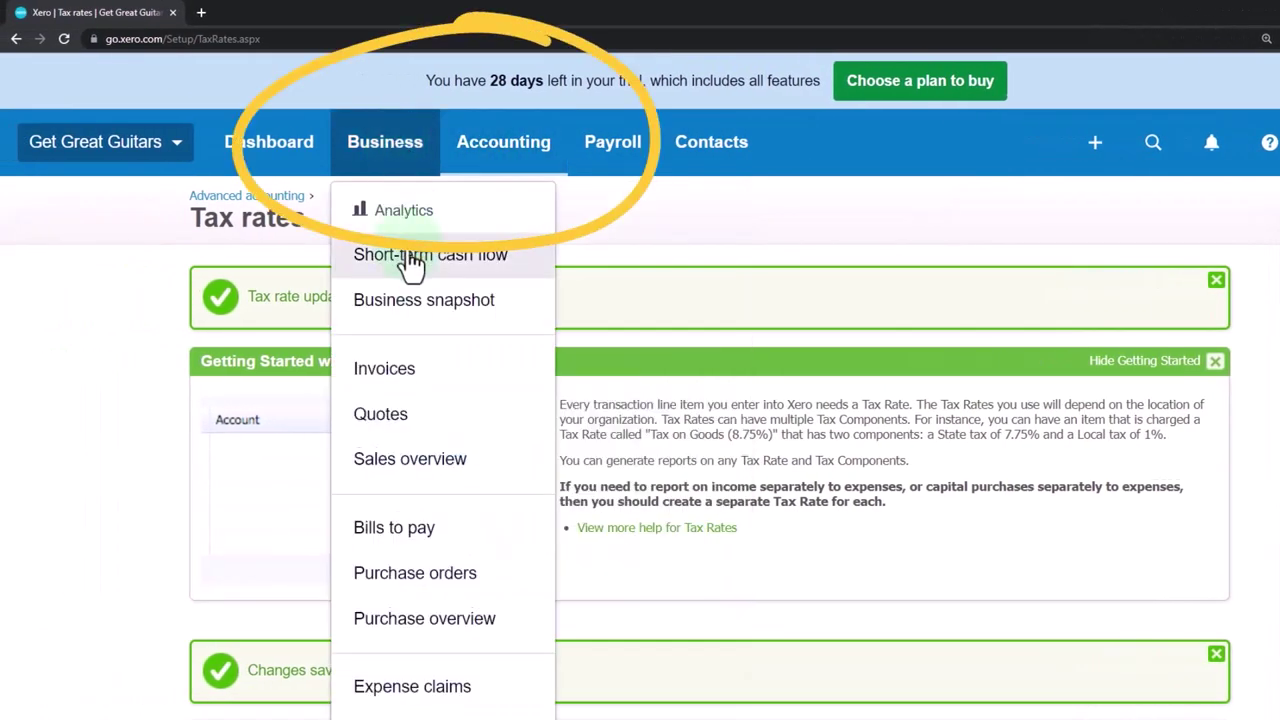
pyautogui.scroll(-1, 420, 400)
pyautogui.click(431, 660)
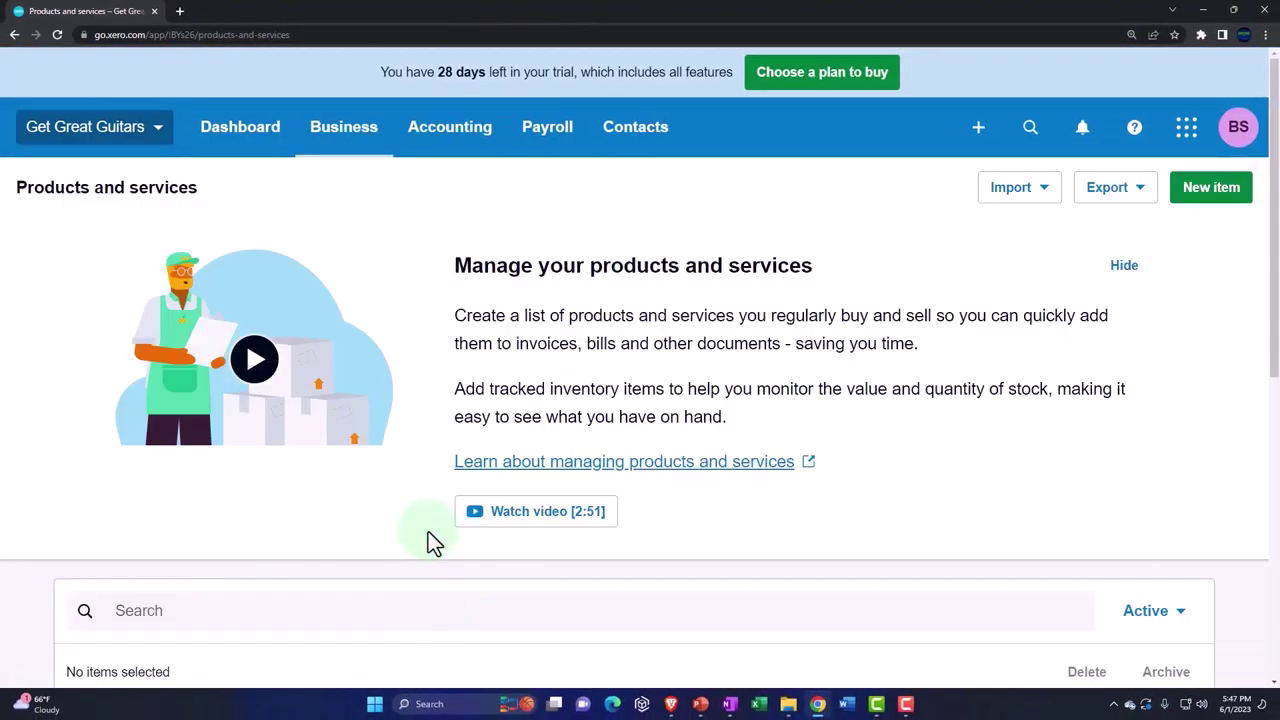
# Open the Diamon Head Ukulele item from the products and services list for editing.
pyautogui.scroll(-3, 428, 531)
pyautogui.scroll(-3, 431, 545)
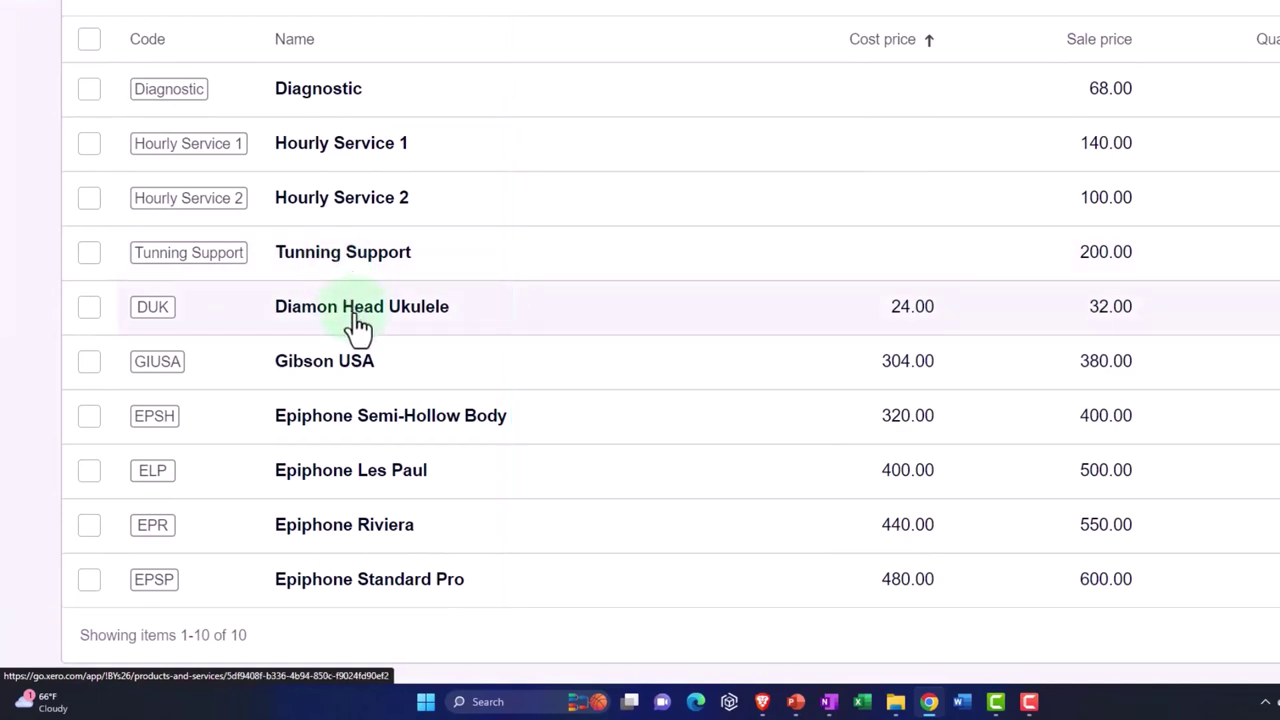
pyautogui.click(355, 318)
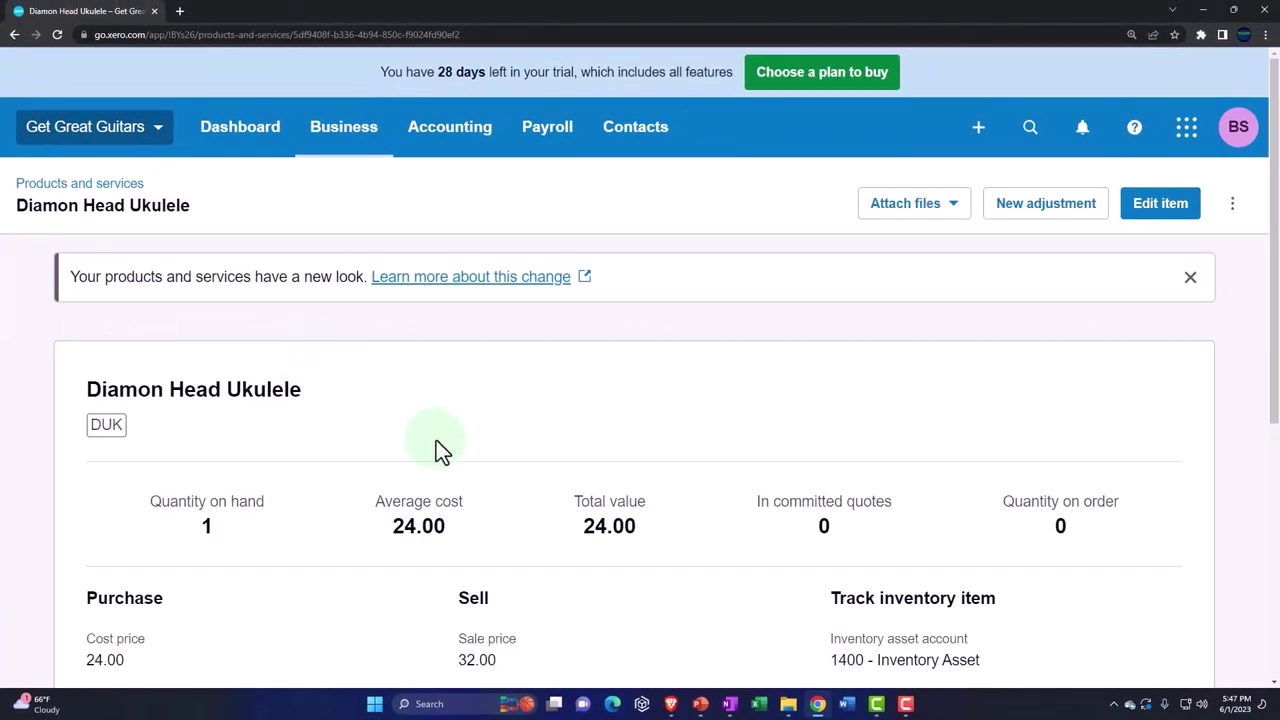
pyautogui.click(1148, 212)
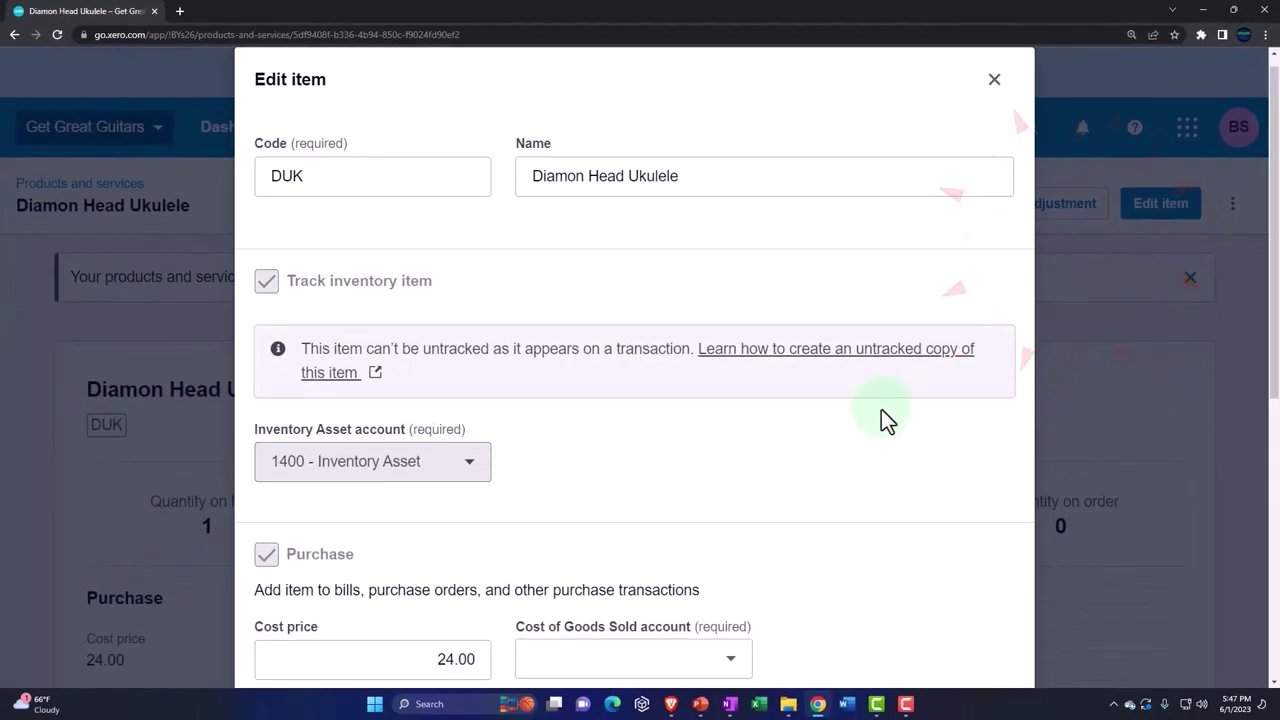
# Set the Diamon Head Ukulele's tax rate for selling to Tax on Sales and save the item.
pyautogui.scroll(-3, 881, 409)
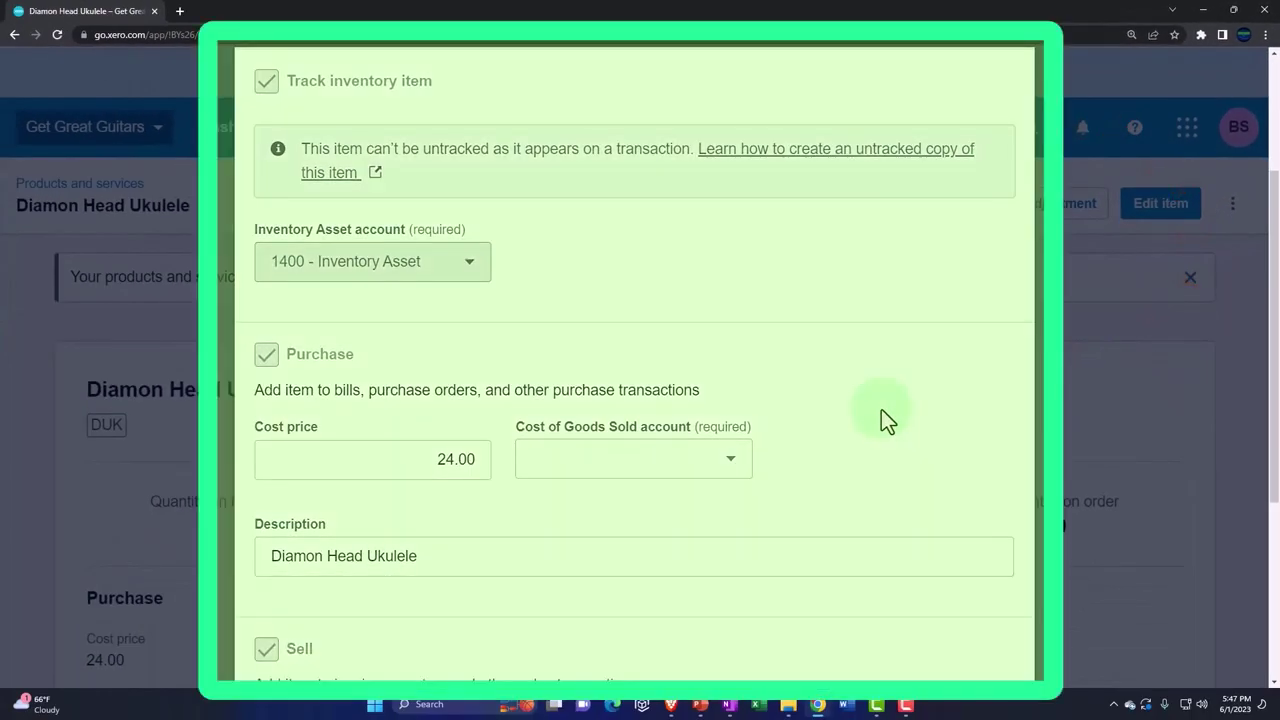
pyautogui.scroll(-3, 881, 409)
pyautogui.scroll(-2, 881, 409)
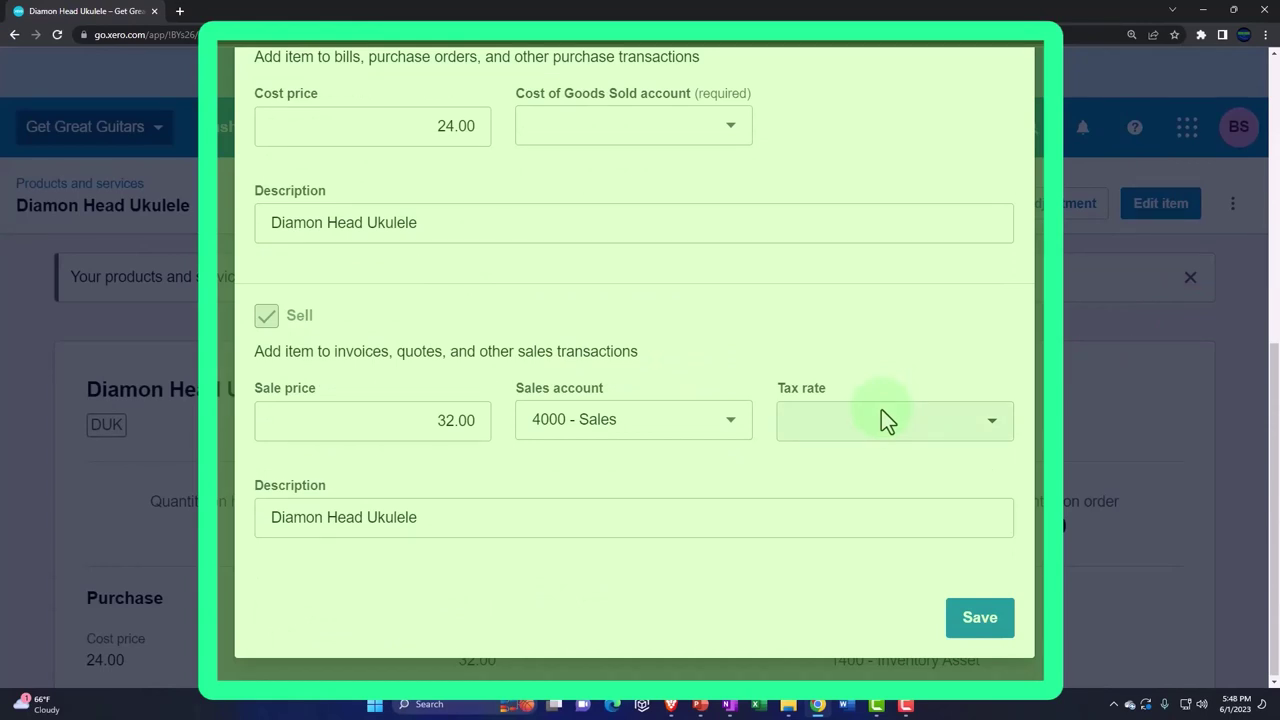
pyautogui.click(992, 424)
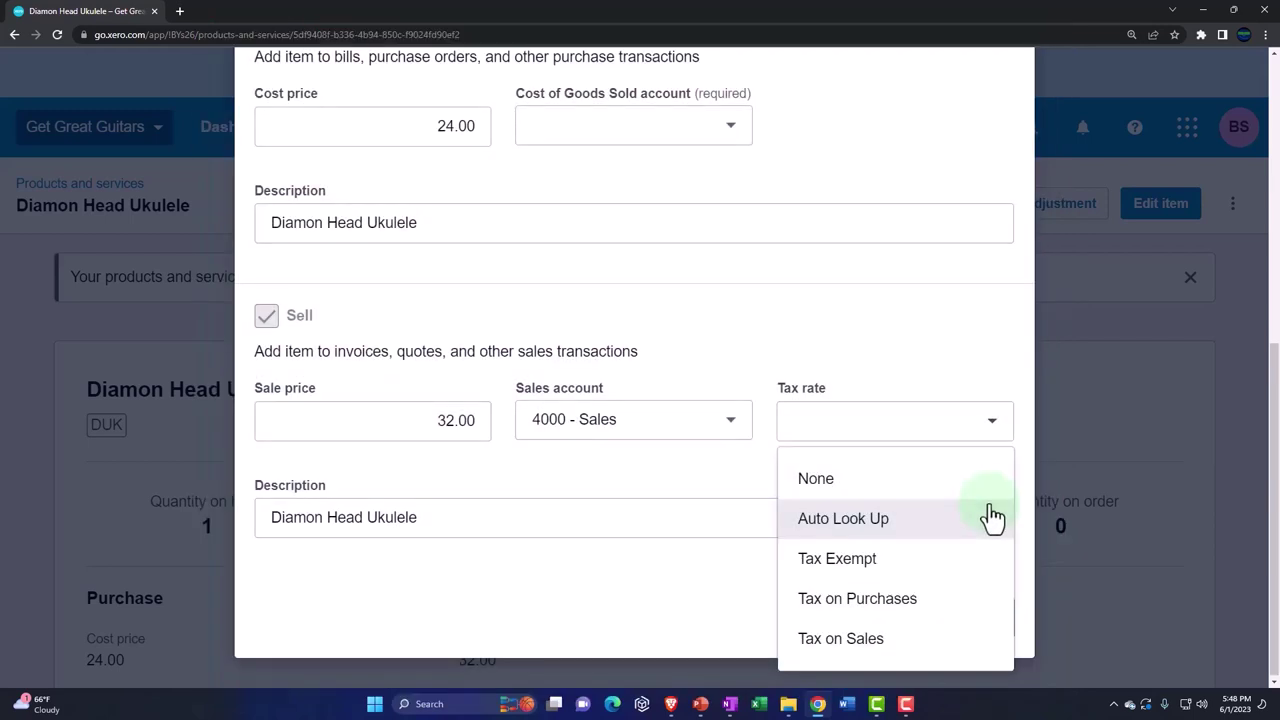
pyautogui.click(940, 655)
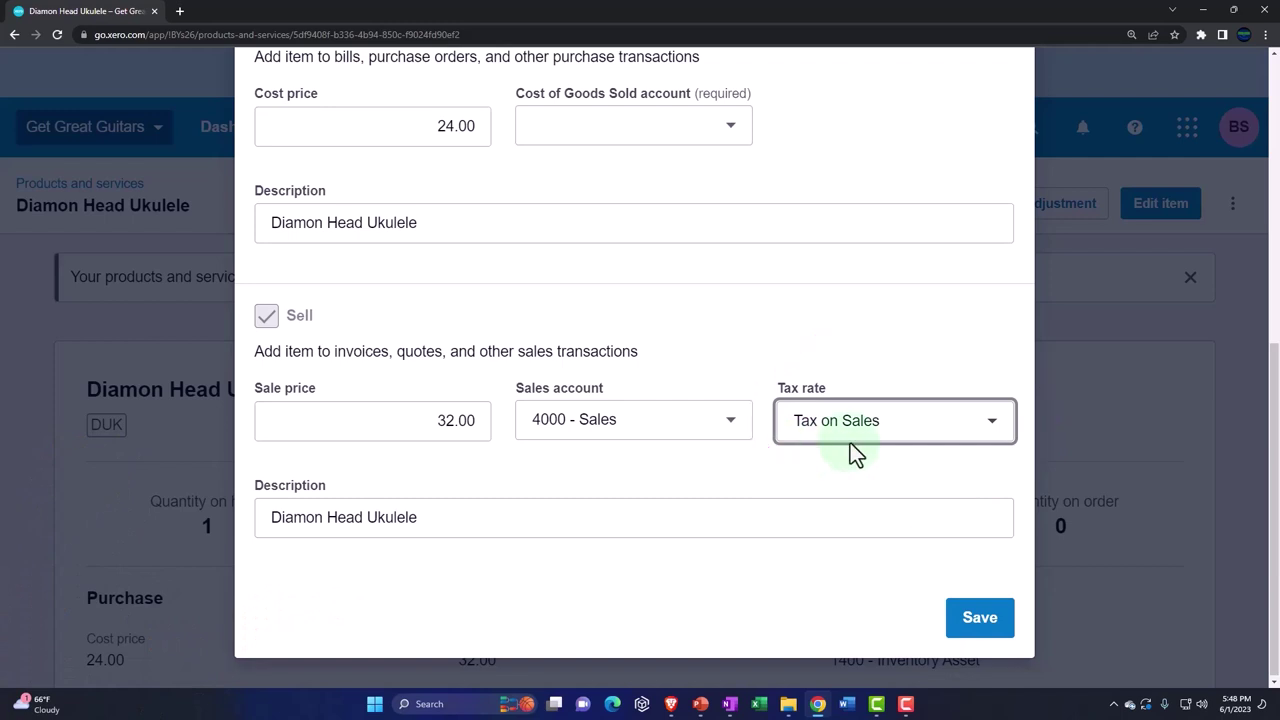
pyautogui.click(979, 620)
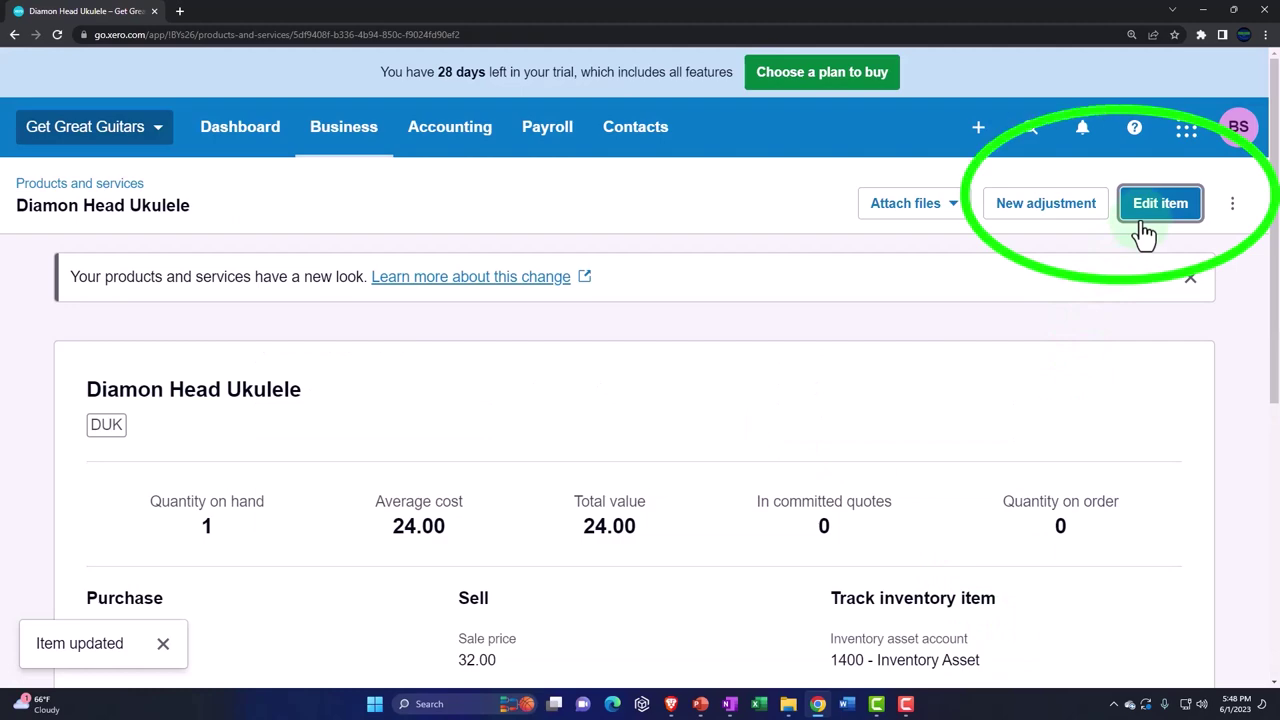
# Return to the products and services list, open the Gibson USA item for editing and show its sales tax rate options.
pyautogui.click(36, 188)
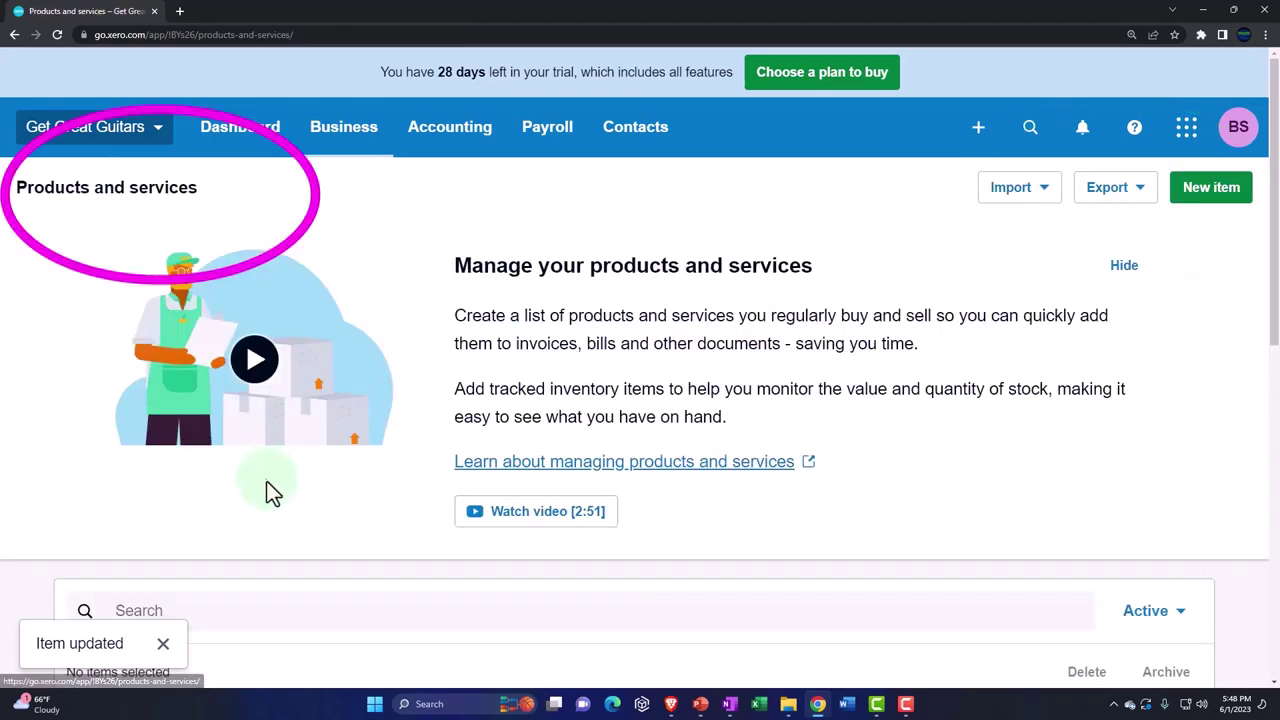
pyautogui.scroll(-5, 268, 483)
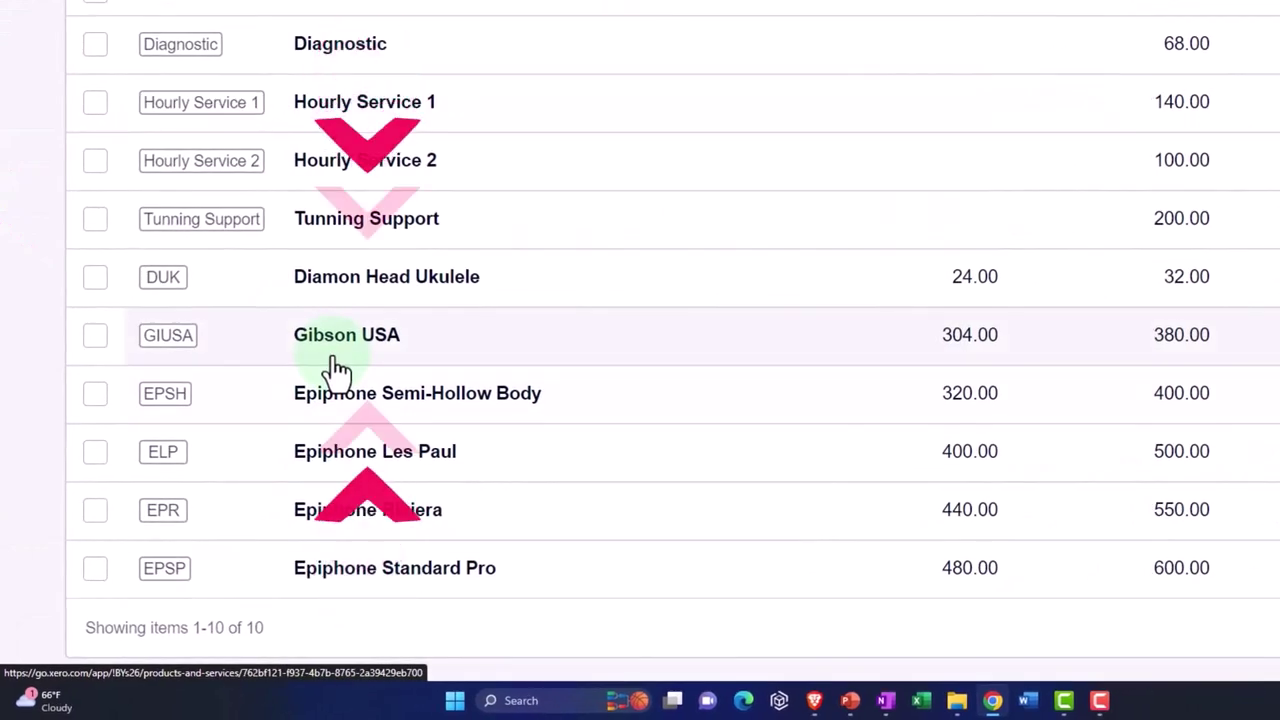
pyautogui.click(352, 345)
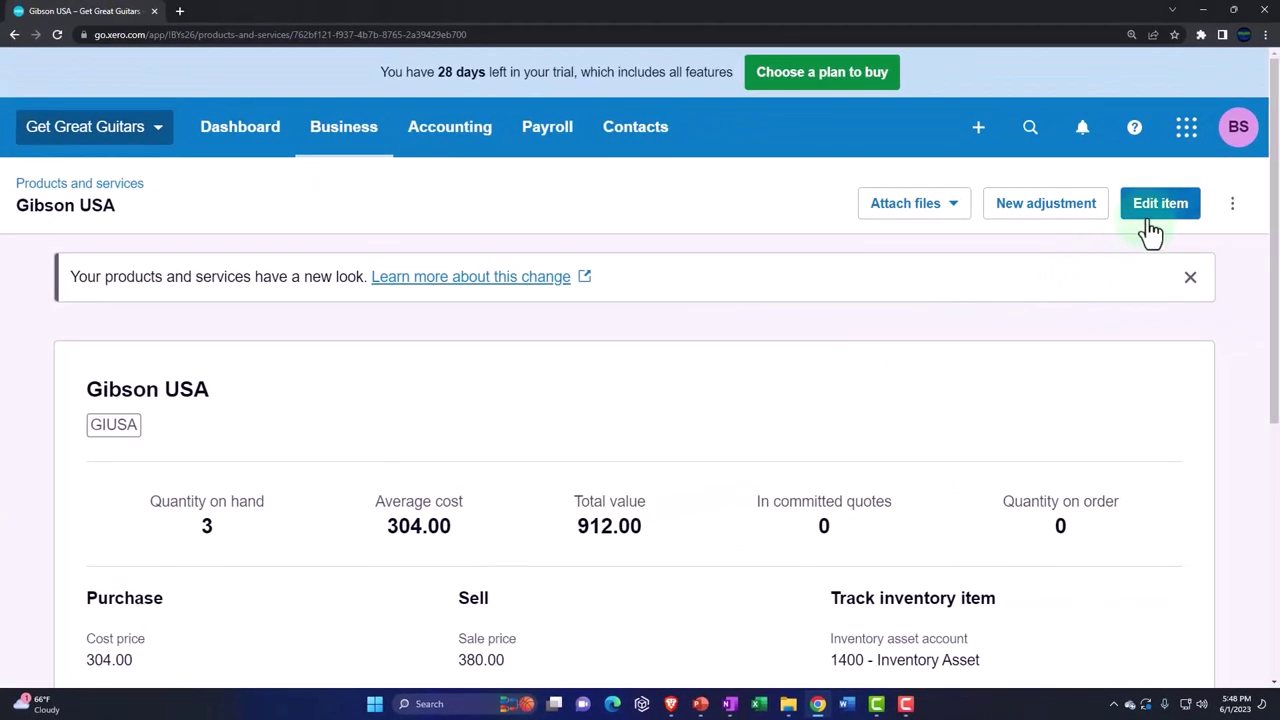
pyautogui.click(1150, 220)
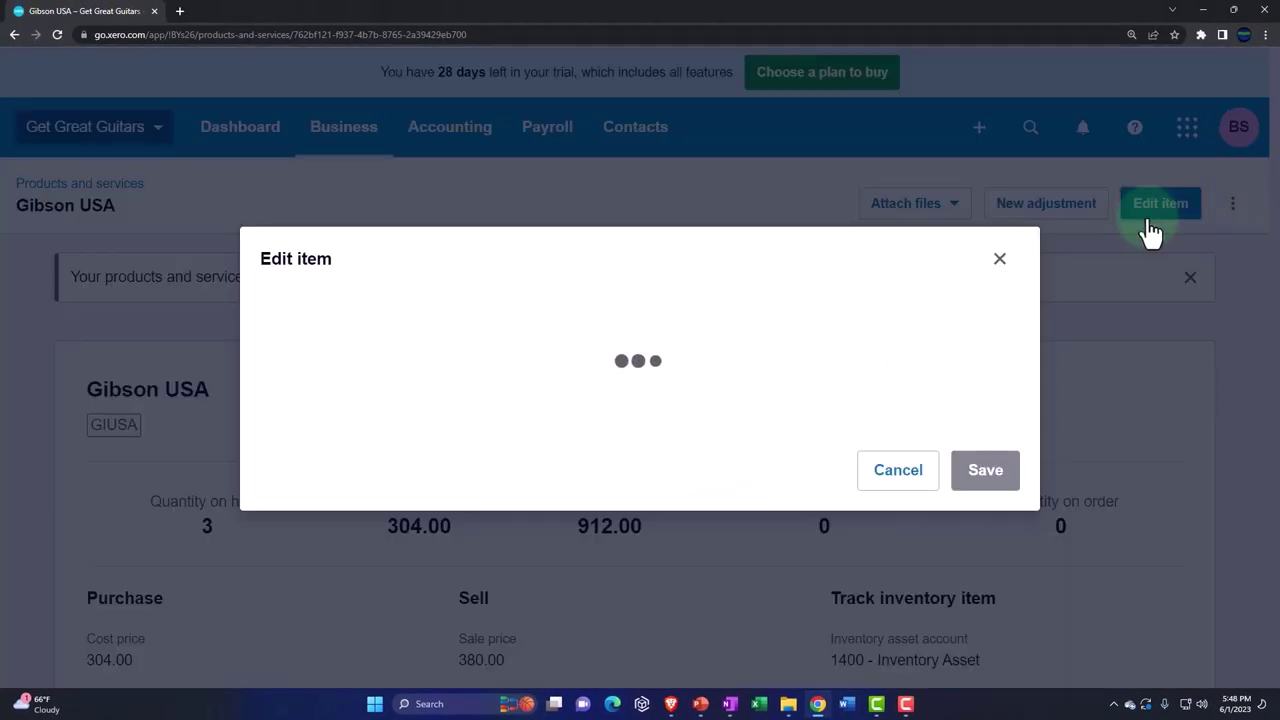
pyautogui.scroll(-6, 900, 460)
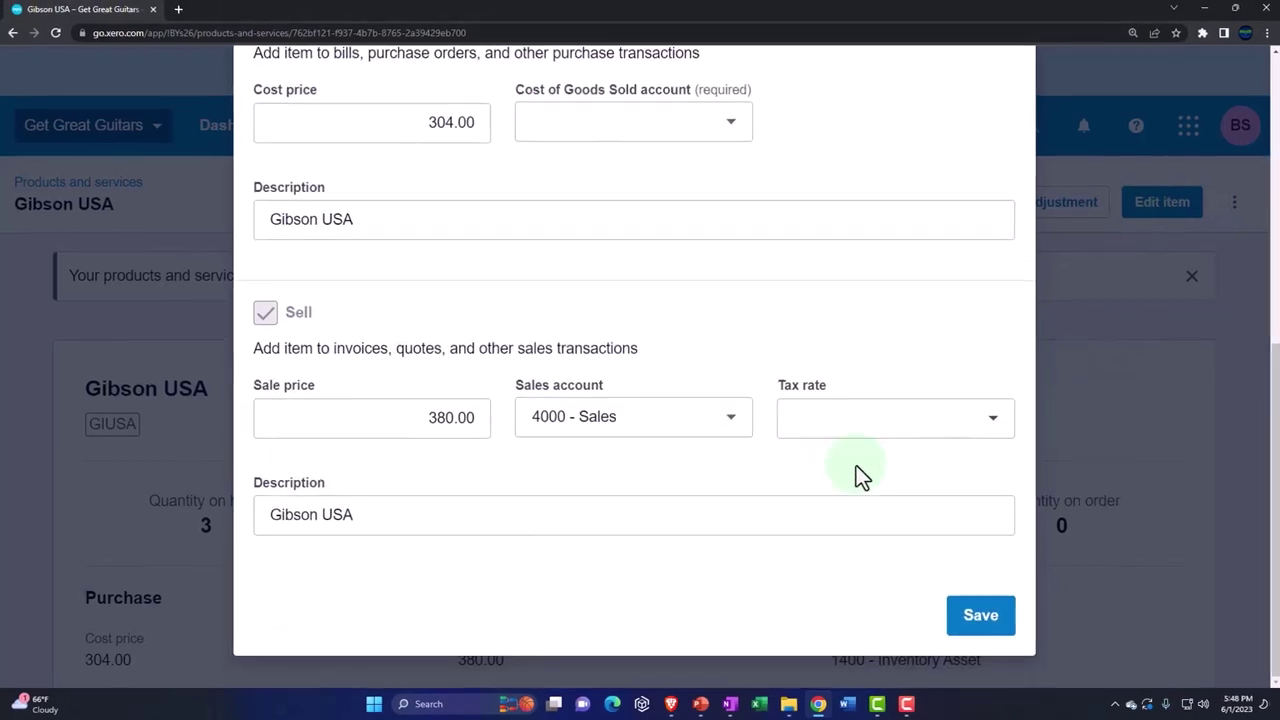
pyautogui.click(989, 425)
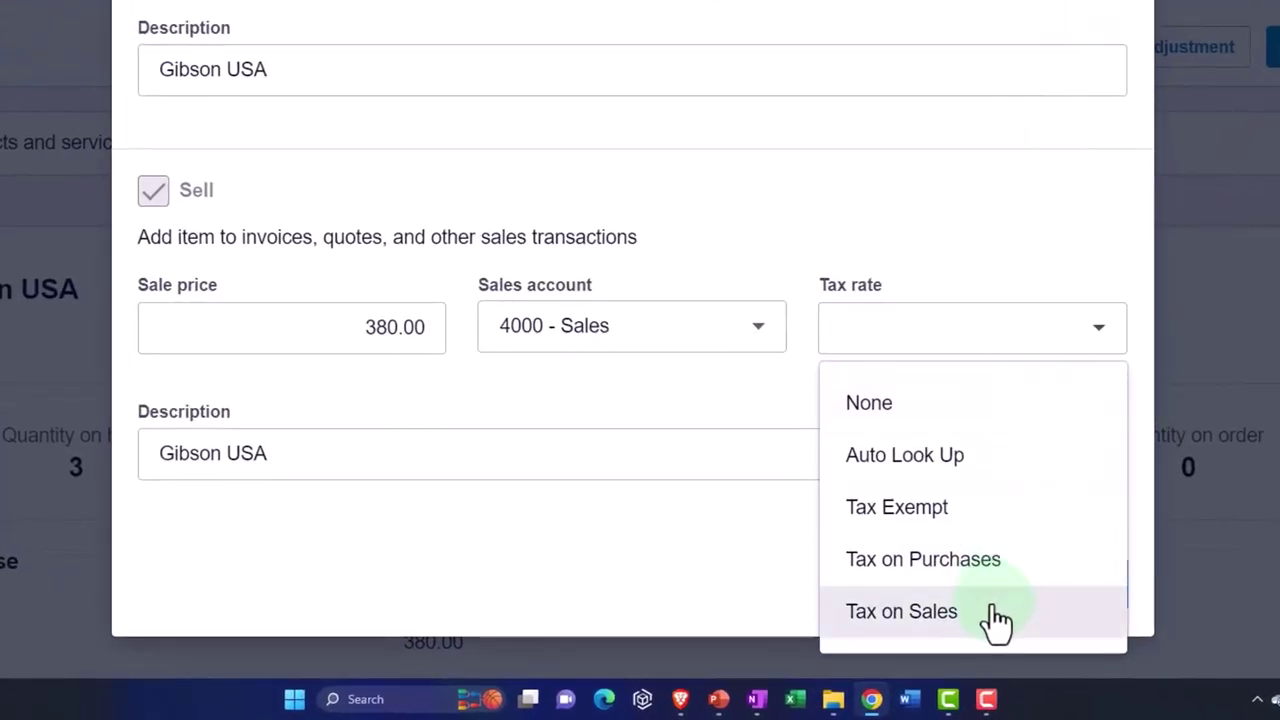